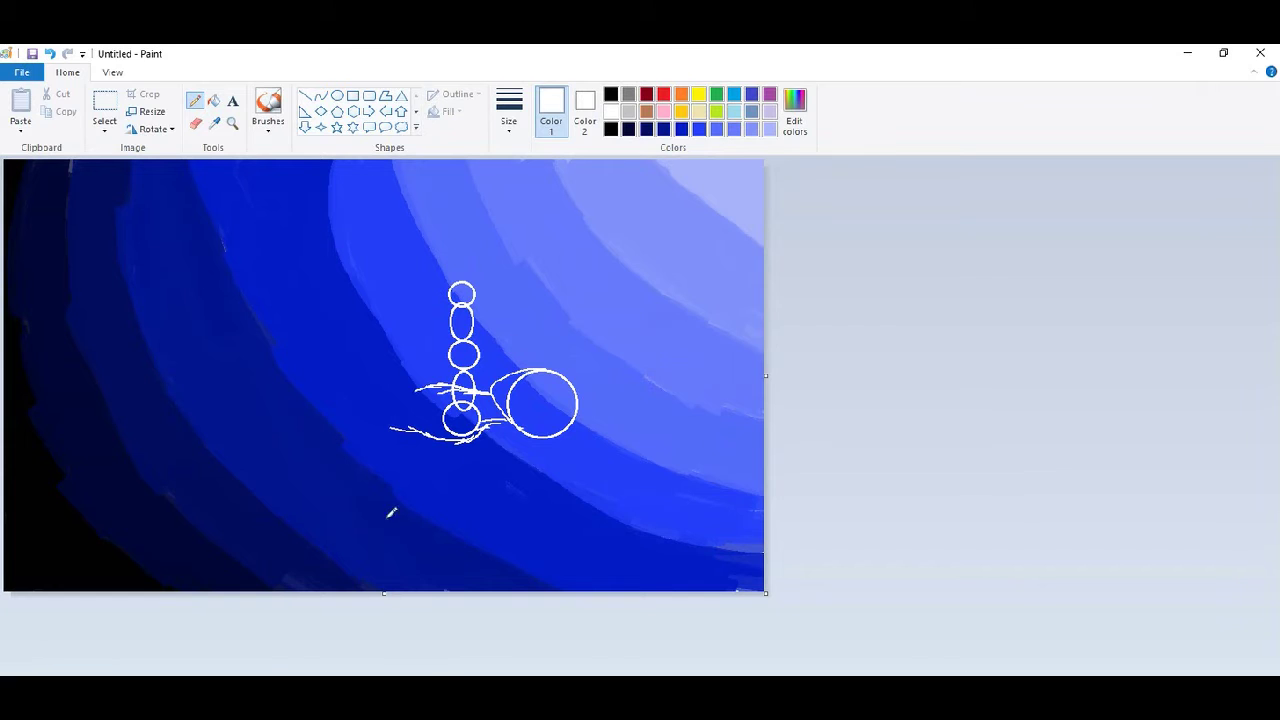
- Sketch the hip circle and the lower torso outline in white, extending the body from the chest while consulting the reference
key("alt+Tab")
mouse_move(420, 390)
left_mouse_down()
mouse_move(390, 381)
mouse_move(412, 442)
mouse_move(372, 400)
mouse_move(375, 364)
mouse_move(363, 386)
mouse_move(374, 403)
mouse_move(374, 391)
left_mouse_up()
left_click(337, 96)
key("alt+Tab")
key("alt+Tab")
key("alt+Tab")
key("alt+Tab")
left_click(195, 101)
left_click_drag(394, 429, 332, 388)
- Sketch the front thigh and knee with white ovals and pencil outlines joining them to the hip
left_click(337, 96)
left_click_drag(314, 260, 351, 318)
right_click(331, 281)
left_click(376, 251)
left_click(195, 101)
mouse_move(301, 265)
left_mouse_down()
mouse_move(347, 264)
mouse_move(270, 239)
mouse_move(351, 273)
mouse_move(372, 323)
left_mouse_up()
- Sketch a white ankle circle for the front leg and pencil in the rear leg's outline
left_click(337, 95)
left_click_drag(233, 224, 268, 256)
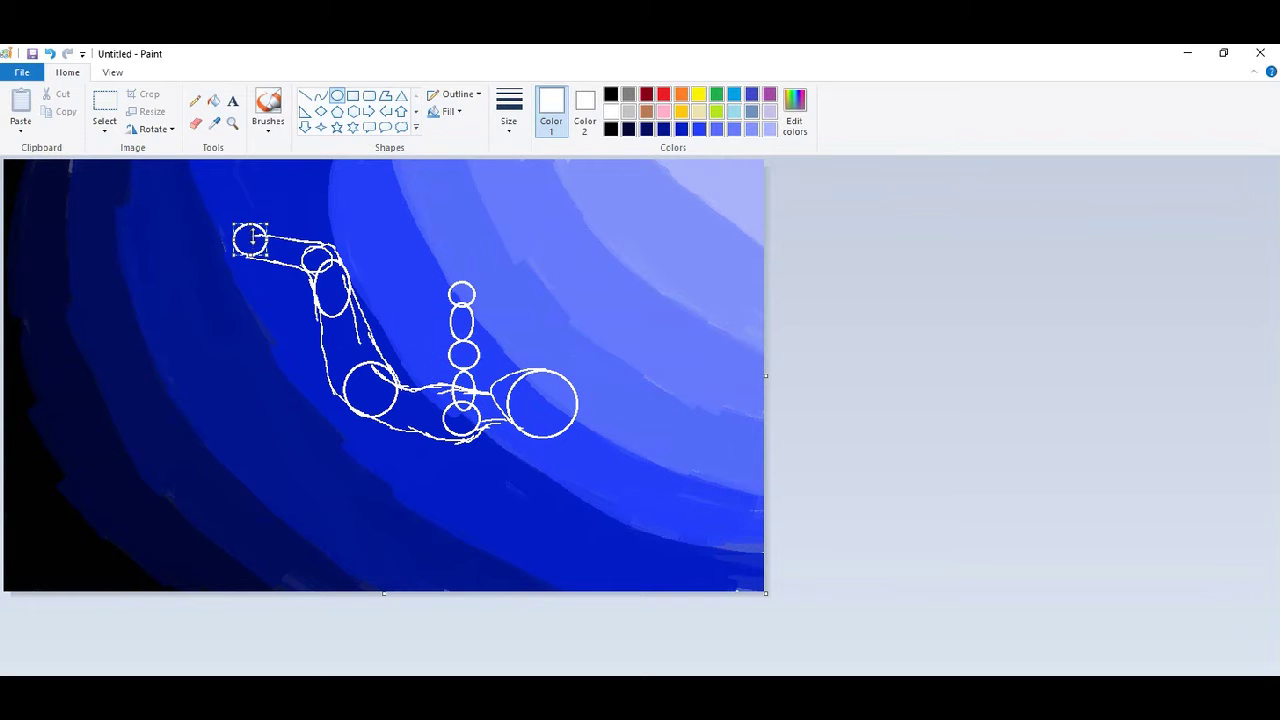
left_click(195, 101)
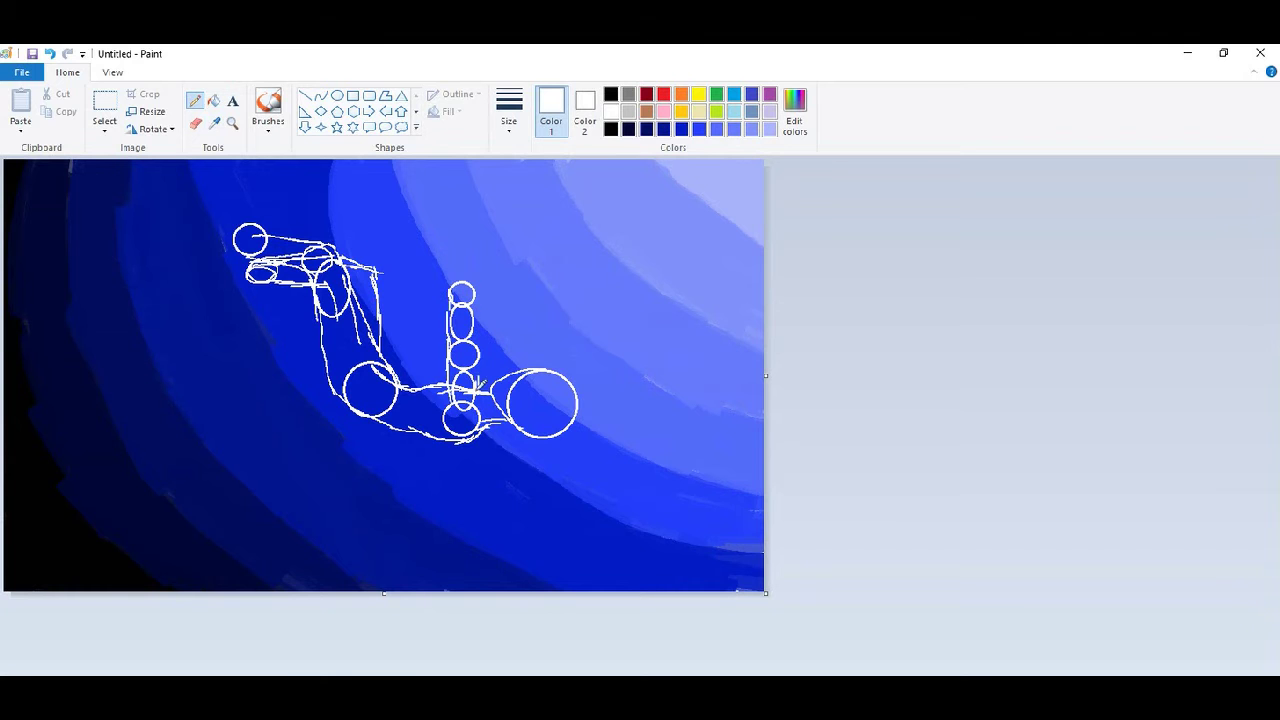
- Outline both sides of the raised arm in white pencil around its stacked circles
scroll(262, 256, "up", 1)
left_click_drag(488, 355, 466, 346)
mouse_move(494, 405)
left_mouse_down()
mouse_move(427, 356)
mouse_move(478, 350)
left_mouse_up()
mouse_move(454, 290)
left_mouse_down()
mouse_move(466, 336)
mouse_move(447, 308)
mouse_move(466, 344)
left_mouse_up()
scroll(930, 671, "down", 1)
- Set up the Eraser with Color 2 active and a thicker size for painting
left_click(197, 123)
left_click(585, 116)
left_click(509, 112)
left_click(514, 253)
scroll(946, 636, "up", 1)
mouse_move(663, 440)
left_mouse_down()
mouse_move(675, 518)
mouse_move(655, 500)
mouse_move(640, 408)
left_mouse_up()
mouse_move(450, 340)
left_mouse_down()
mouse_move(530, 400)
mouse_move(469, 360)
mouse_move(455, 300)
mouse_move(470, 280)
mouse_move(740, 524)
left_mouse_up()
key("ctrl+z")
key("ctrl+z")
key("ctrl+z")
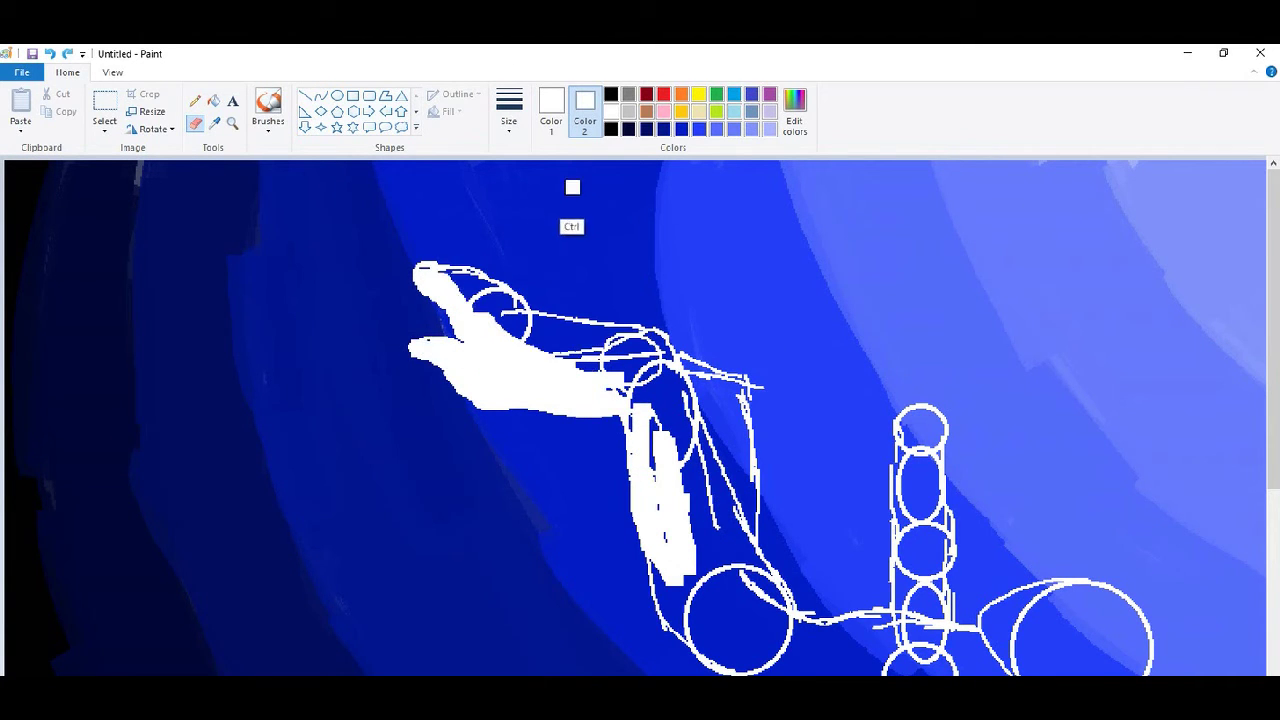
- Paint the rear foot and lower leg black, and trim their underside with the sampled background blue
left_click(611, 128)
mouse_move(425, 348)
left_mouse_down()
mouse_move(584, 400)
mouse_move(455, 355)
mouse_move(580, 380)
mouse_move(614, 410)
mouse_move(520, 361)
left_mouse_up()
left_click(214, 124)
left_click(552, 450)
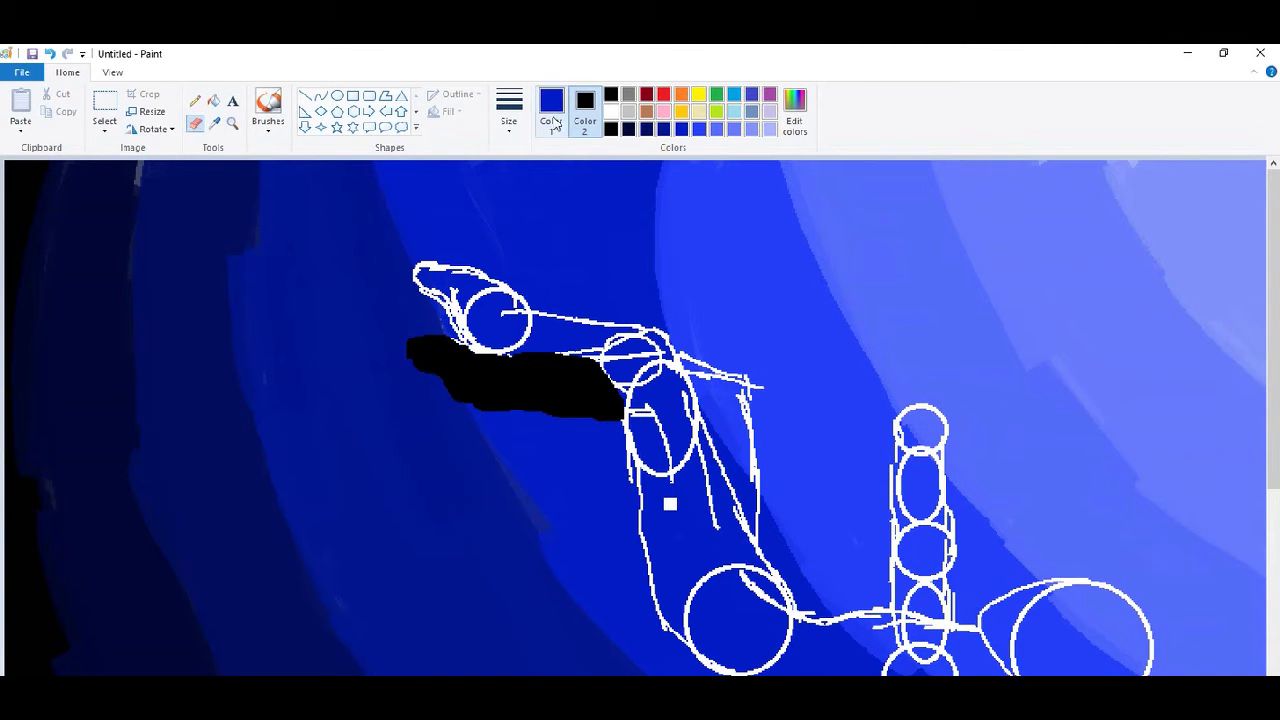
left_click(681, 128)
left_click_drag(476, 413, 607, 420)
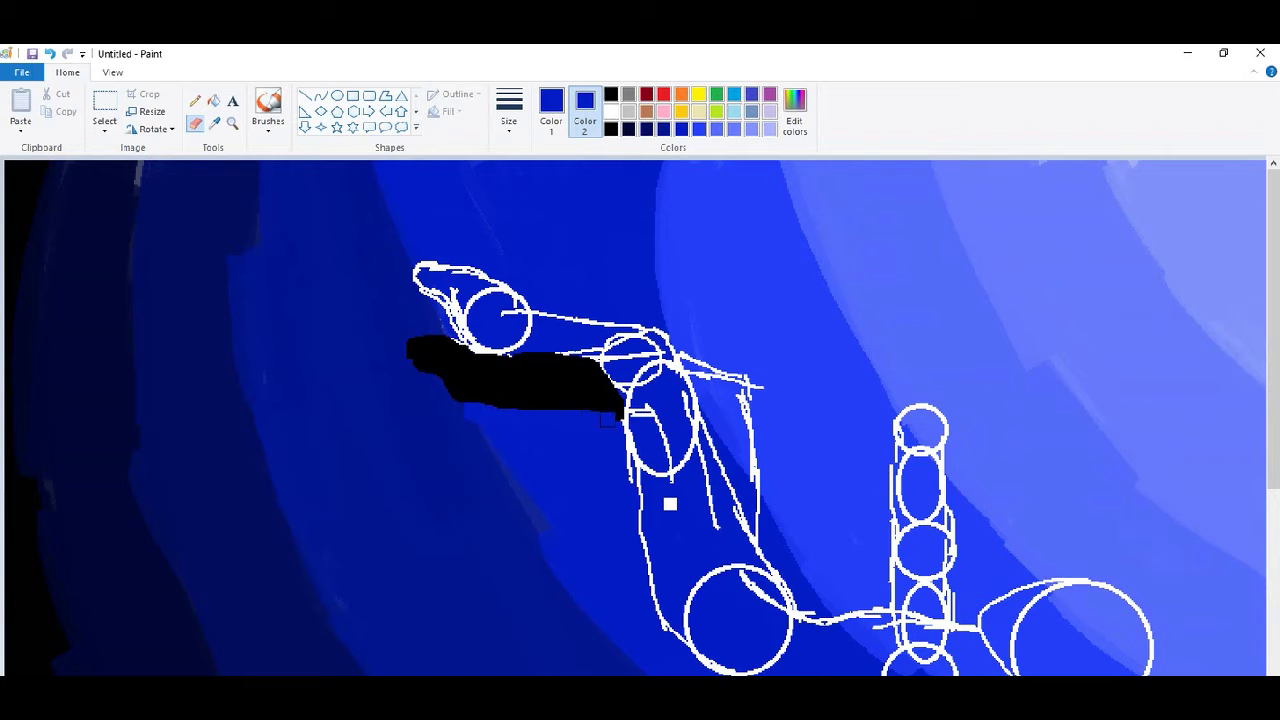
left_click_drag(487, 413, 565, 404)
- Add a custom very dark grey and paint the front foot and lower leg with it
left_click(795, 110)
left_click(807, 419)
left_click(698, 507)
left_click(491, 503)
mouse_move(474, 342)
left_mouse_down()
mouse_move(425, 277)
mouse_move(517, 310)
left_mouse_up()
key("ctrl+z")
mouse_move(424, 272)
left_mouse_down()
mouse_move(588, 355)
mouse_move(632, 452)
left_mouse_up()
mouse_move(537, 339)
left_mouse_down()
mouse_move(423, 268)
mouse_move(557, 332)
left_mouse_up()
left_click_drag(490, 270, 468, 273)
key("ctrl+z")
left_click_drag(555, 308, 532, 304)
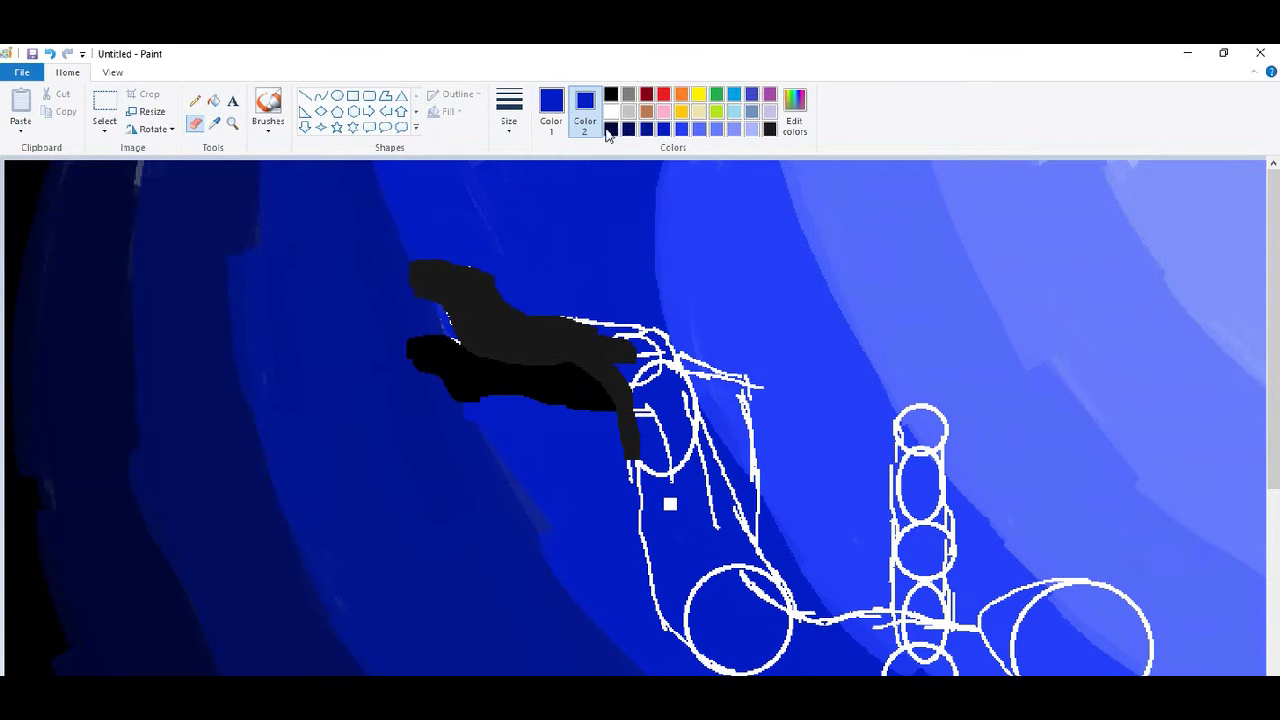
- Refine the front foot's shape and trim around both lower legs with the background blue
left_click(1132, 712)
left_click(1260, 712)
mouse_move(424, 266)
left_mouse_down()
mouse_move(478, 306)
mouse_move(517, 311)
mouse_move(457, 321)
mouse_move(445, 290)
mouse_move(540, 300)
left_mouse_up()
left_click(768, 130)
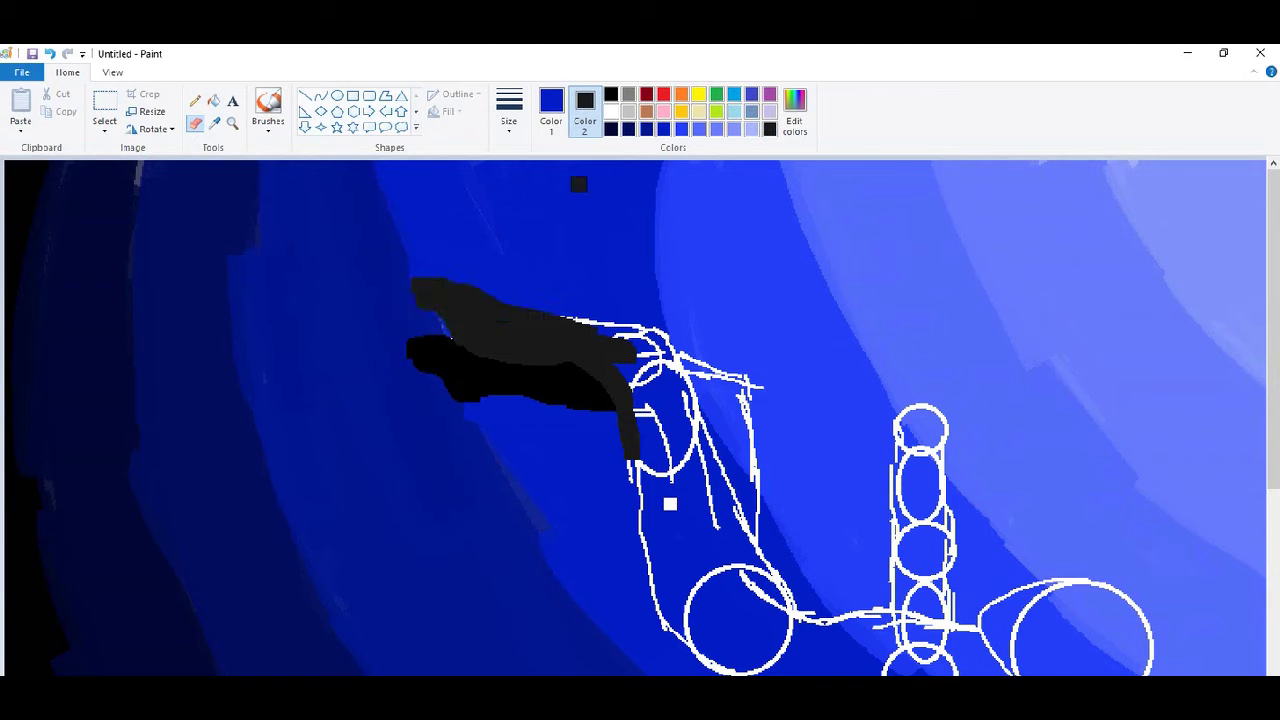
left_click(663, 128)
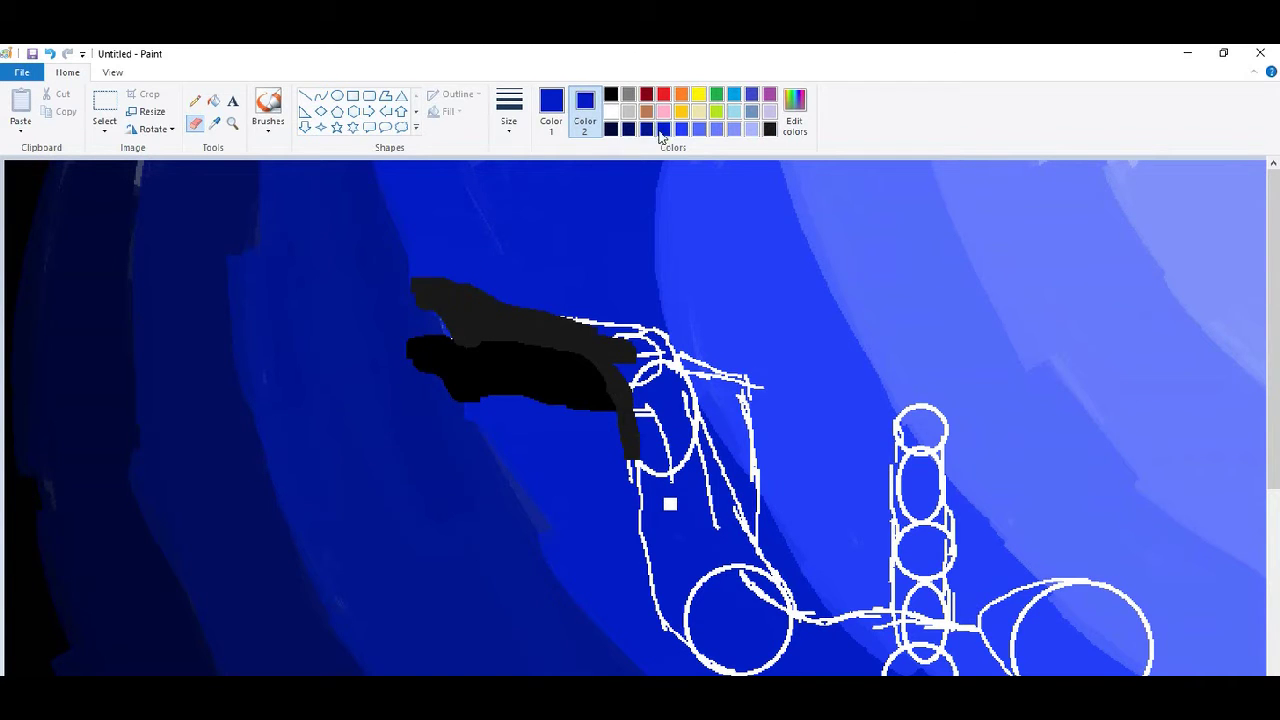
left_click_drag(540, 400, 612, 406)
- Paint the front thigh, torso and neck dark grey, covering the white sketch lines
mouse_move(505, 303)
left_mouse_down()
mouse_move(642, 334)
mouse_move(803, 612)
left_mouse_up()
left_click_drag(1273, 330, 1273, 420)
mouse_move(640, 318)
left_mouse_down()
mouse_move(657, 418)
mouse_move(725, 513)
mouse_move(852, 550)
mouse_move(1018, 530)
left_mouse_up()
mouse_move(668, 376)
left_mouse_down()
mouse_move(708, 497)
mouse_move(652, 272)
mouse_move(658, 212)
mouse_move(806, 502)
mouse_move(883, 545)
mouse_move(815, 483)
mouse_move(972, 471)
mouse_move(915, 537)
left_mouse_up()
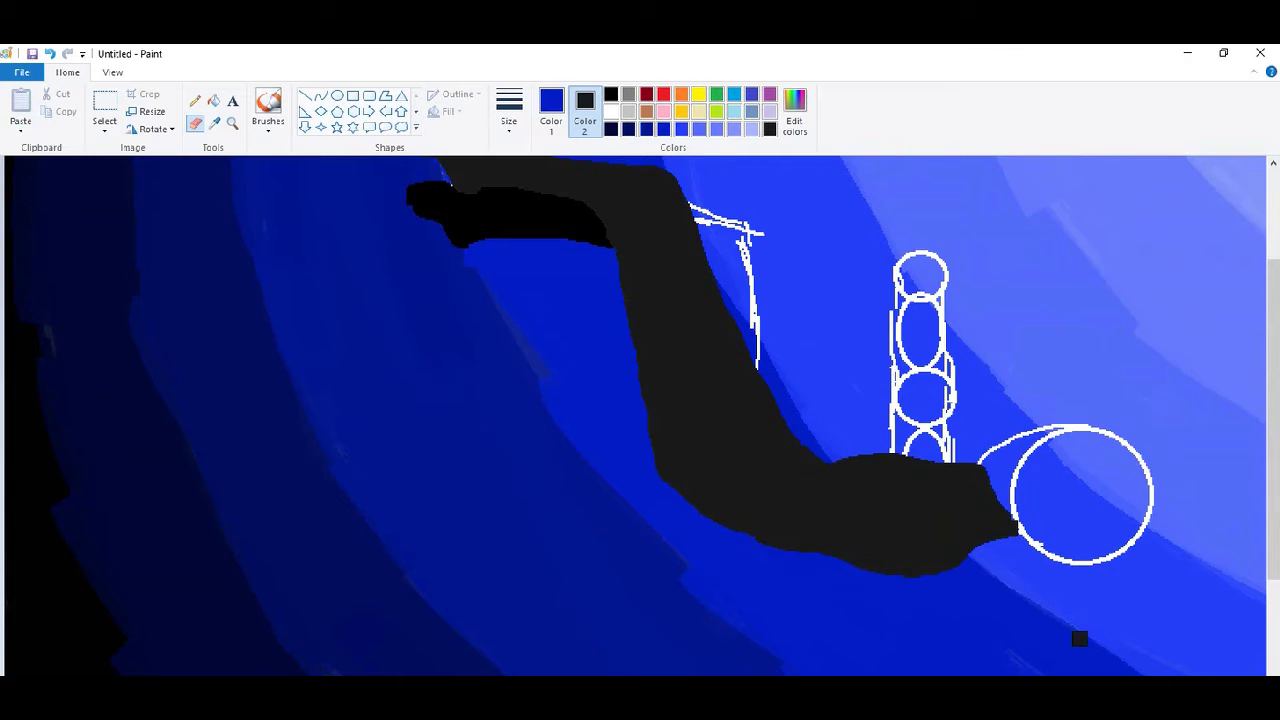
scroll(1079, 638, "down", 1)
key("alt+Tab")
left_click(1223, 53)
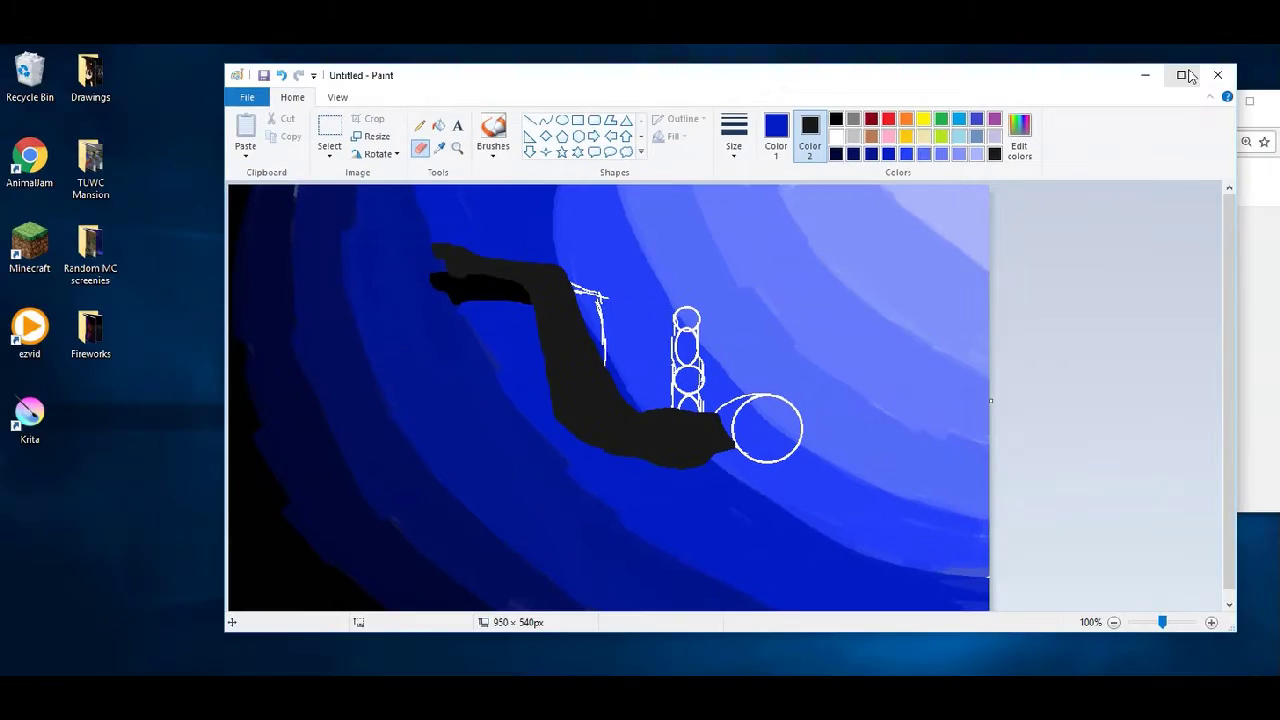
left_click(1186, 76)
key("alt+Tab")
left_click(1223, 96)
left_click(885, 511)
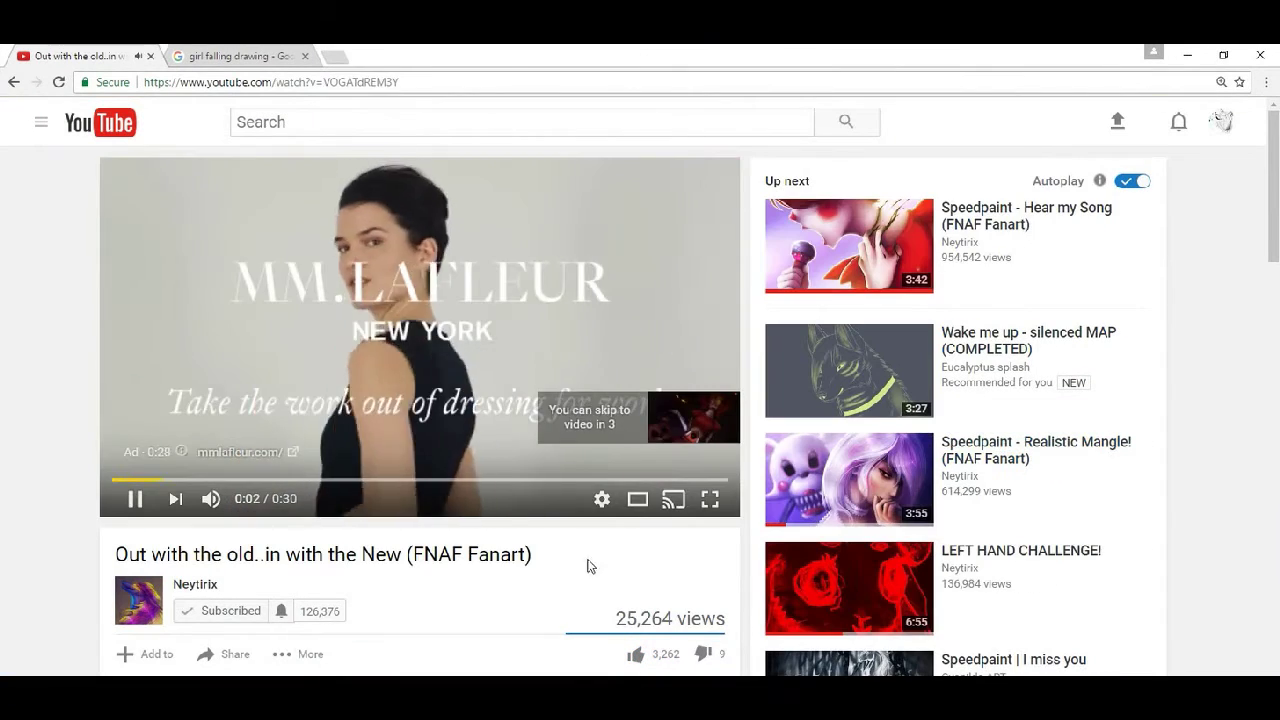
key("alt+Tab")
- Paint the rear thigh and bent knee black behind the front leg, and touch up the edges against the blue background
left_click(612, 95)
scroll(1086, 586, "up", 1)
left_click_drag(762, 713, 890, 713)
mouse_move(541, 364)
left_mouse_down()
mouse_move(604, 528)
mouse_move(582, 452)
left_mouse_up()
left_click_drag(603, 387, 640, 585)
left_click(681, 128)
left_click(611, 94)
left_click_drag(596, 368, 590, 402)
scroll(529, 409, "down", 4)
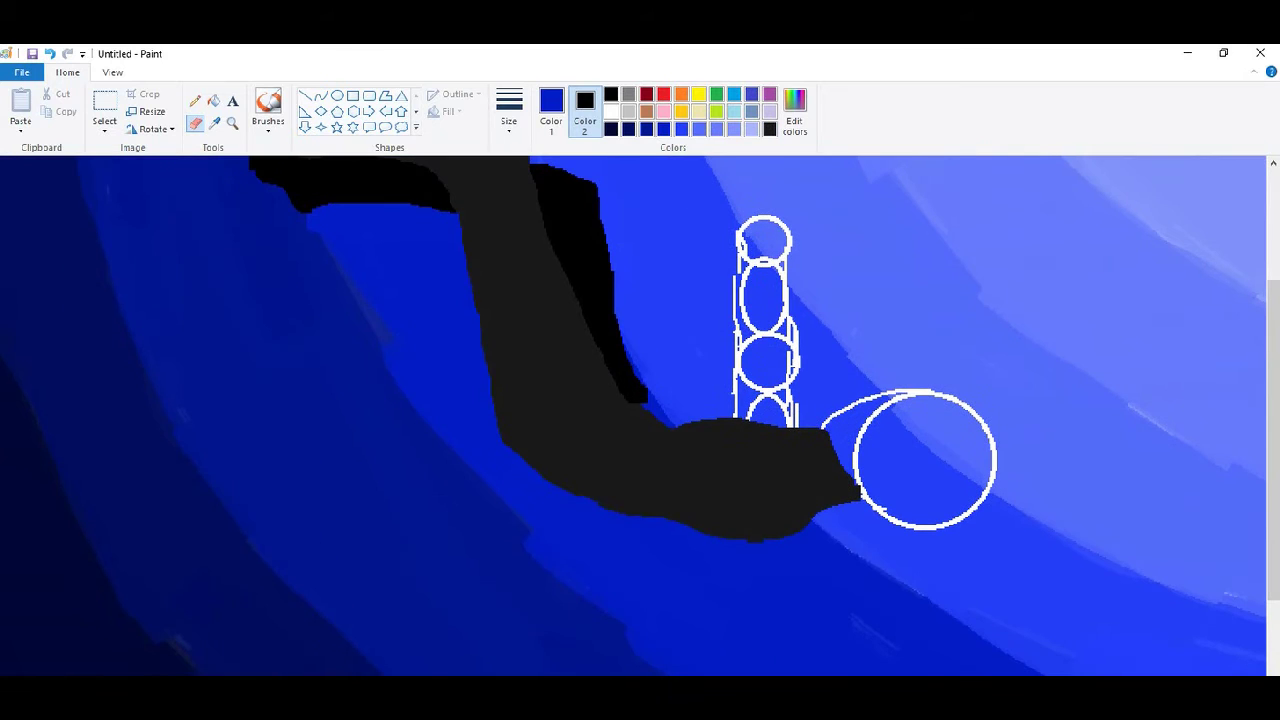
left_click_drag(660, 426, 685, 426)
- Add another custom dark grey and paint the raised front arm and hand with it
left_click(795, 110)
left_click(812, 423)
left_click(739, 506)
left_click(491, 503)
mouse_move(760, 462)
left_mouse_down()
mouse_move(778, 428)
mouse_move(753, 280)
mouse_move(781, 410)
mouse_move(780, 230)
mouse_move(793, 380)
mouse_move(793, 333)
left_mouse_up()
scroll(793, 333, "down", 1)
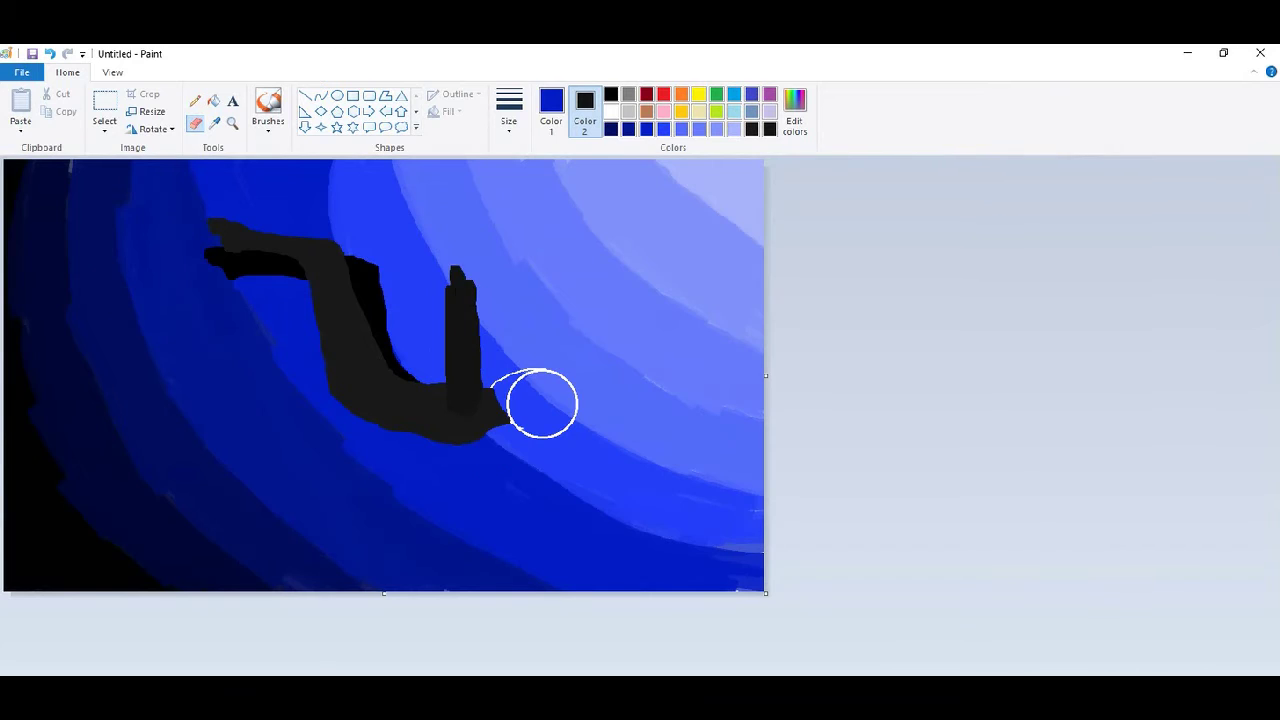
- Slim the front arm and reshape its hand by painting background blue along the edges
left_click(683, 131)
left_click_drag(458, 293, 474, 308)
left_click(769, 130)
left_click(664, 130)
left_click_drag(452, 298, 442, 298)
- Paint the head dark grey and add a black rear arm beside the raised front arm
mouse_move(540, 433)
left_mouse_down()
mouse_move(573, 419)
mouse_move(562, 378)
left_mouse_up()
left_click_drag(515, 420, 555, 383)
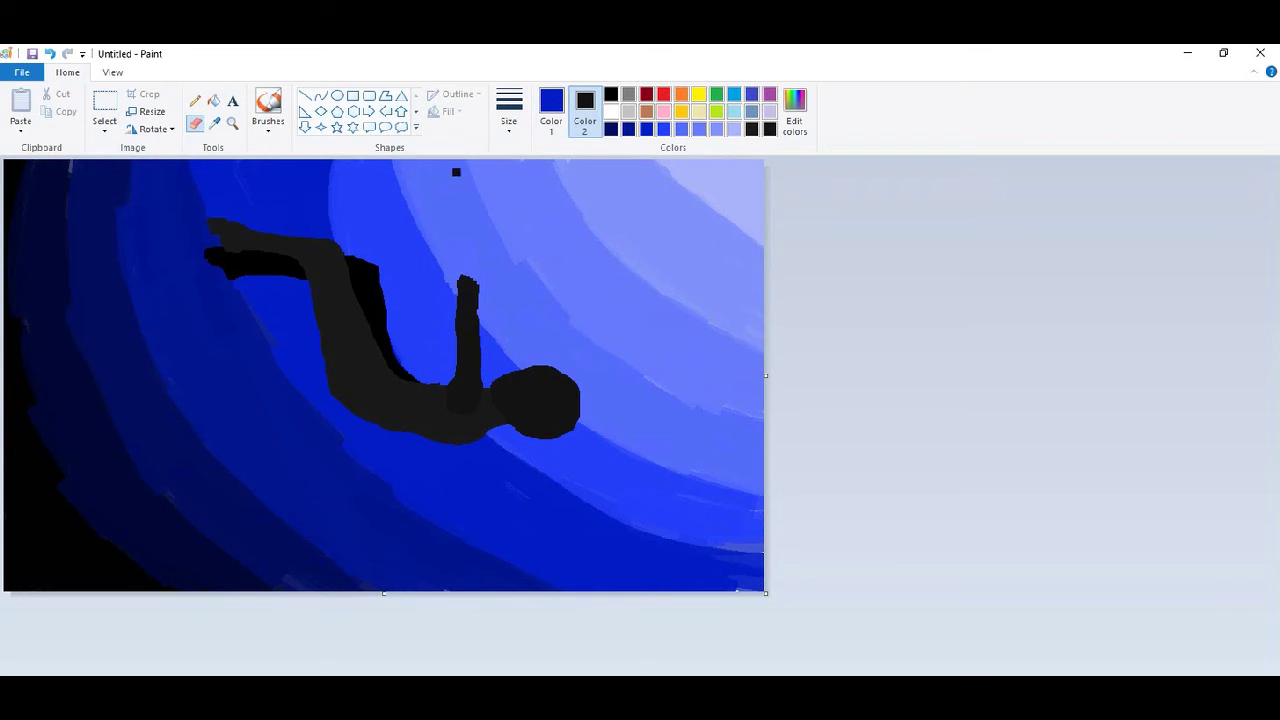
mouse_move(438, 376)
left_mouse_down()
mouse_move(428, 285)
mouse_move(455, 375)
left_mouse_up()
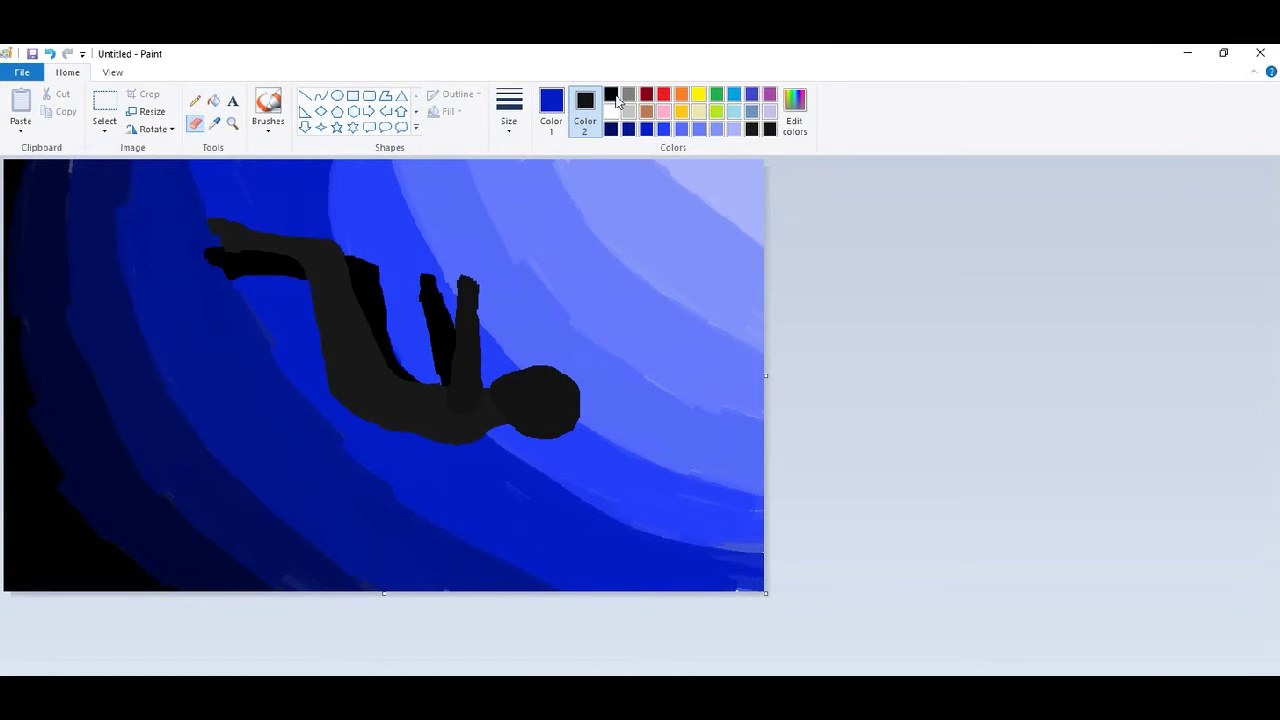
- Paint long flowing black hair around the head, with loose strands sweeping away from the body
key("ctrl+Page_Up")
scroll(843, 377, "right", 3)
scroll(843, 377, "down", 2)
mouse_move(846, 377)
left_mouse_down()
mouse_move(749, 357)
mouse_move(893, 490)
mouse_move(838, 493)
mouse_move(885, 436)
mouse_move(999, 436)
mouse_move(1098, 483)
mouse_move(835, 540)
mouse_move(753, 502)
left_mouse_up()
key("ctrl+Page_Down")
left_click_drag(546, 441, 597, 416)
left_click_drag(590, 392, 657, 348)
left_click_drag(597, 400, 685, 374)
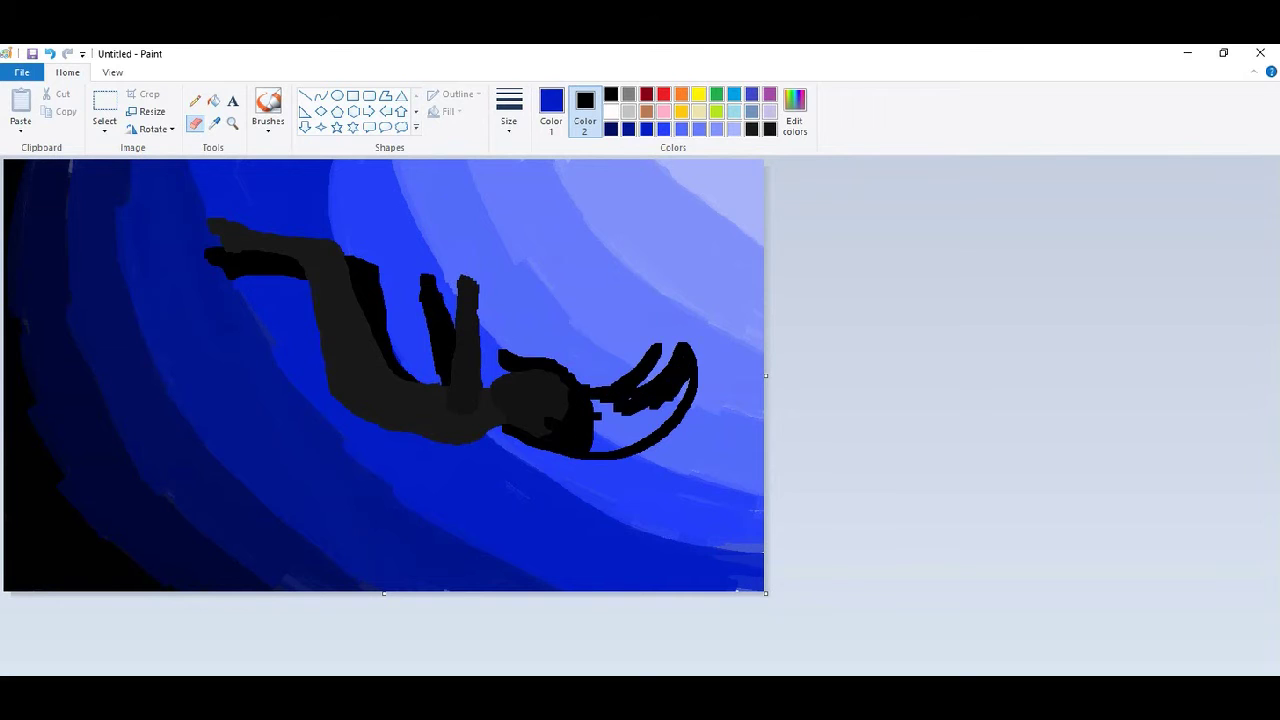
mouse_move(591, 458)
left_mouse_down()
mouse_move(678, 398)
mouse_move(625, 477)
left_mouse_up()
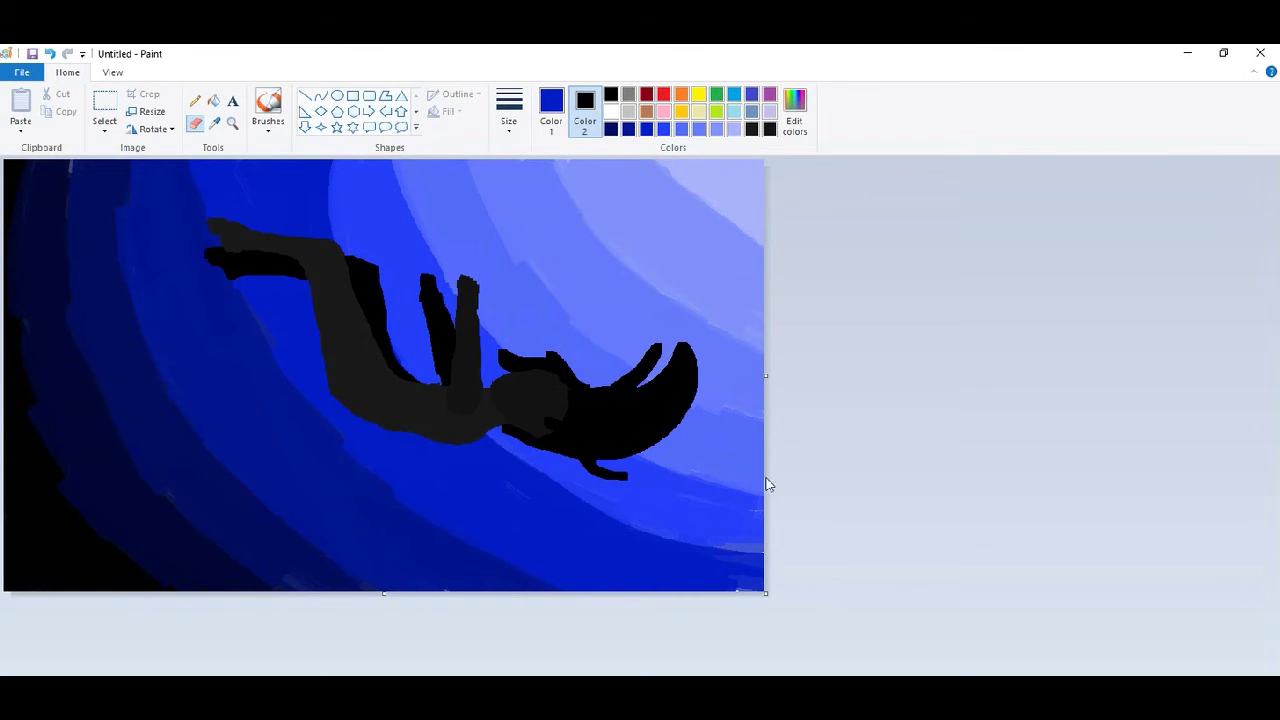
- Draw three small bubbles above the face as thin white ellipse outlines
left_click(509, 108)
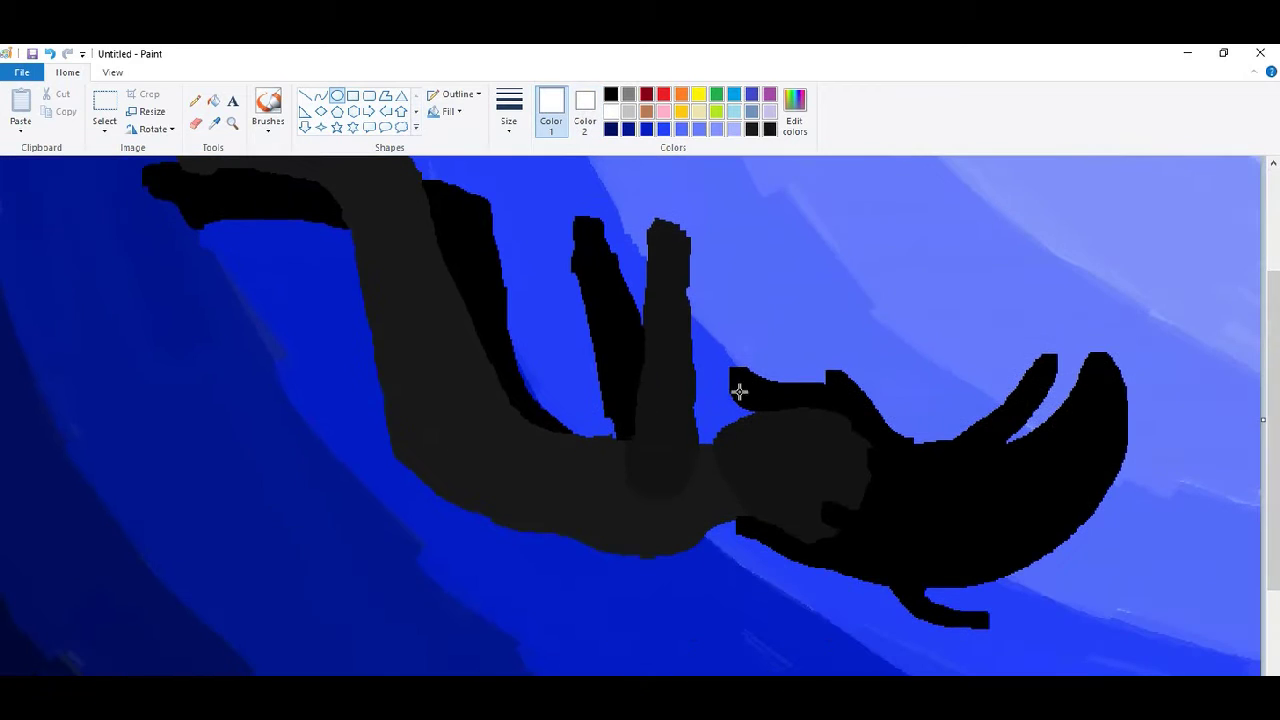
left_click_drag(731, 390, 712, 408)
left_click_drag(729, 322, 769, 361)
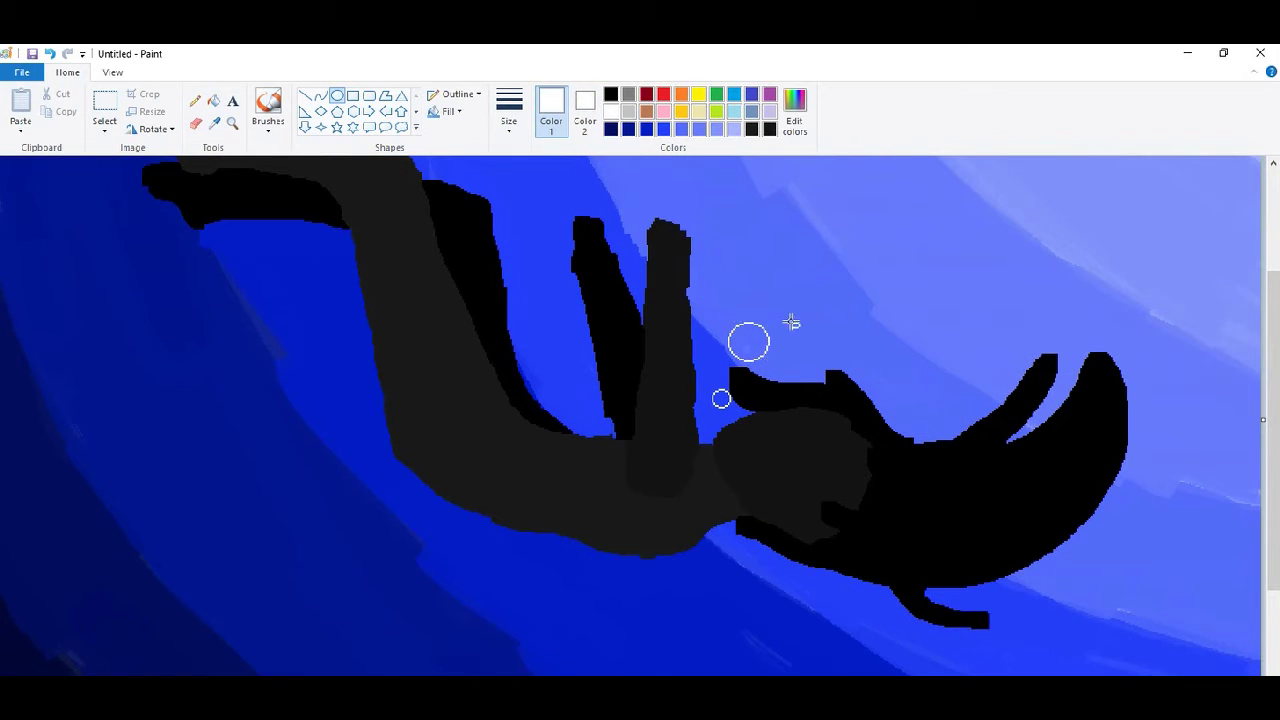
left_click(840, 318)
scroll(525, 552, "down", 1)
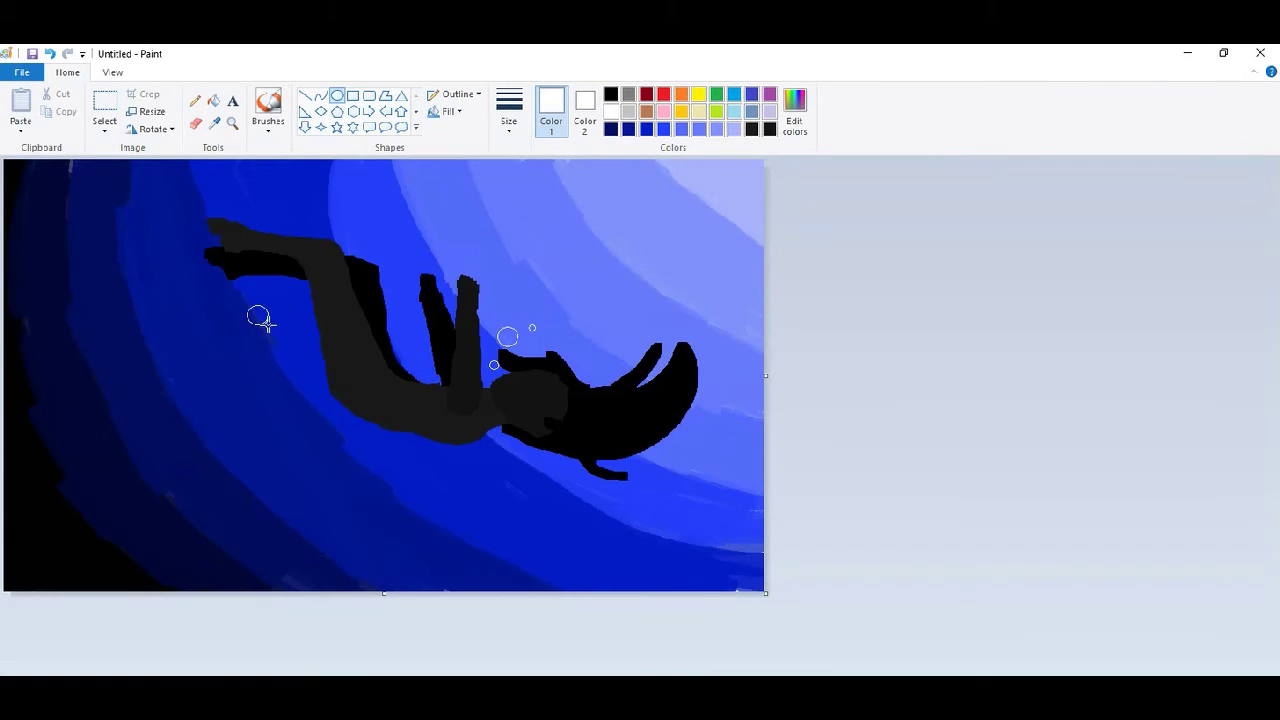
- Draw more white bubble outlines near the feet, above the raised hand and below the head
left_click_drag(197, 274, 211, 285)
left_click_drag(494, 246, 510, 262)
mouse_move(454, 462)
left_mouse_down()
mouse_move(474, 482)
mouse_move(502, 473)
left_mouse_up()
left_click_drag(496, 497, 488, 505)
right_click(488, 503)
left_click(557, 466)
left_click(529, 475)
- Draw white bubble outlines over the hair, beside the raised hands and in the light water above
left_click_drag(664, 392, 671, 399)
left_click_drag(614, 379, 630, 395)
left_click_drag(403, 252, 416, 266)
left_click_drag(602, 252, 609, 259)
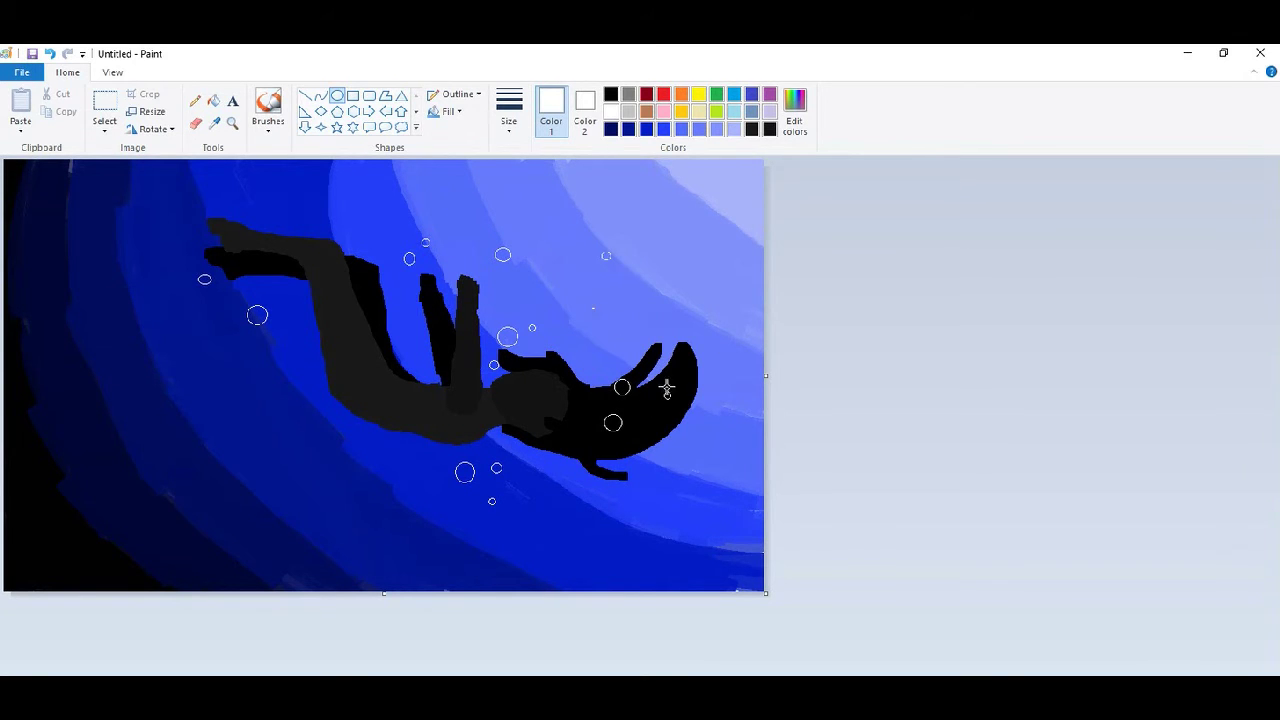
- Fill the two bubbles near the feet with solid white
scroll(457, 517, "up", 3)
left_click(214, 102)
left_click(466, 357)
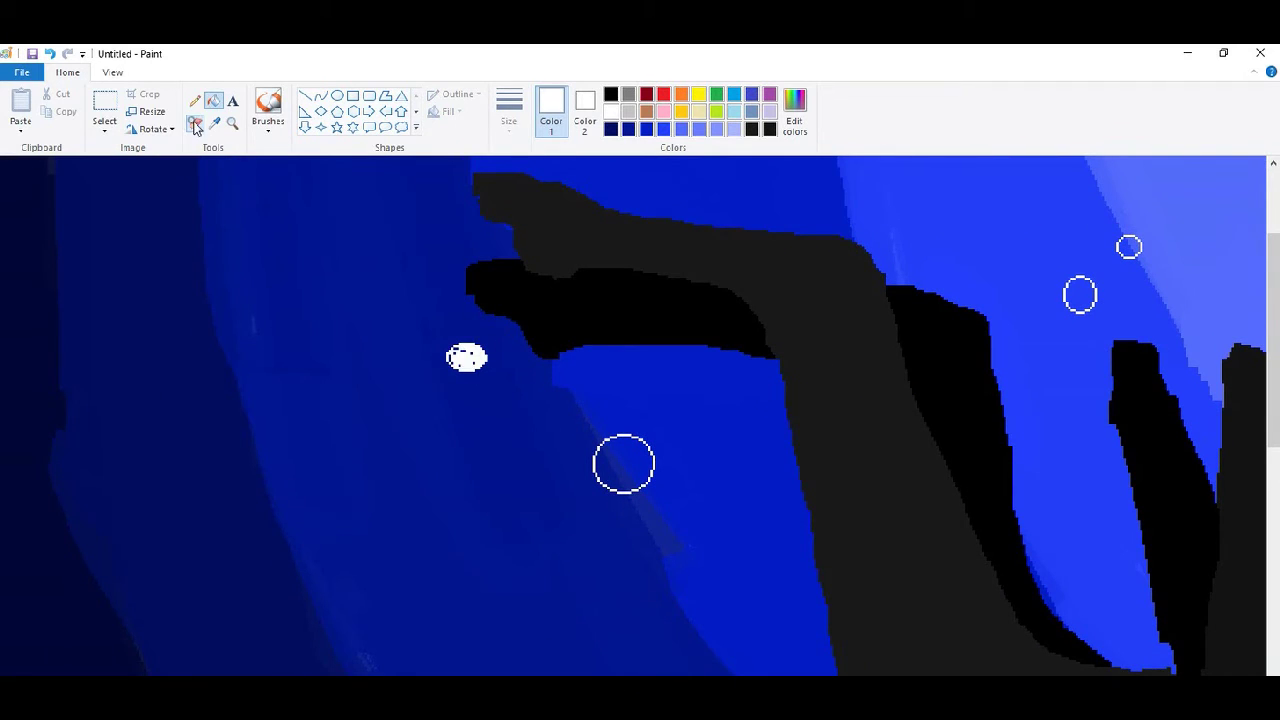
left_click(195, 100)
mouse_move(619, 450)
left_mouse_down()
mouse_move(617, 462)
mouse_move(628, 438)
mouse_move(620, 445)
mouse_move(643, 466)
left_mouse_up()
scroll(643, 466, "down", 1)
scroll(643, 466, "down", 1)
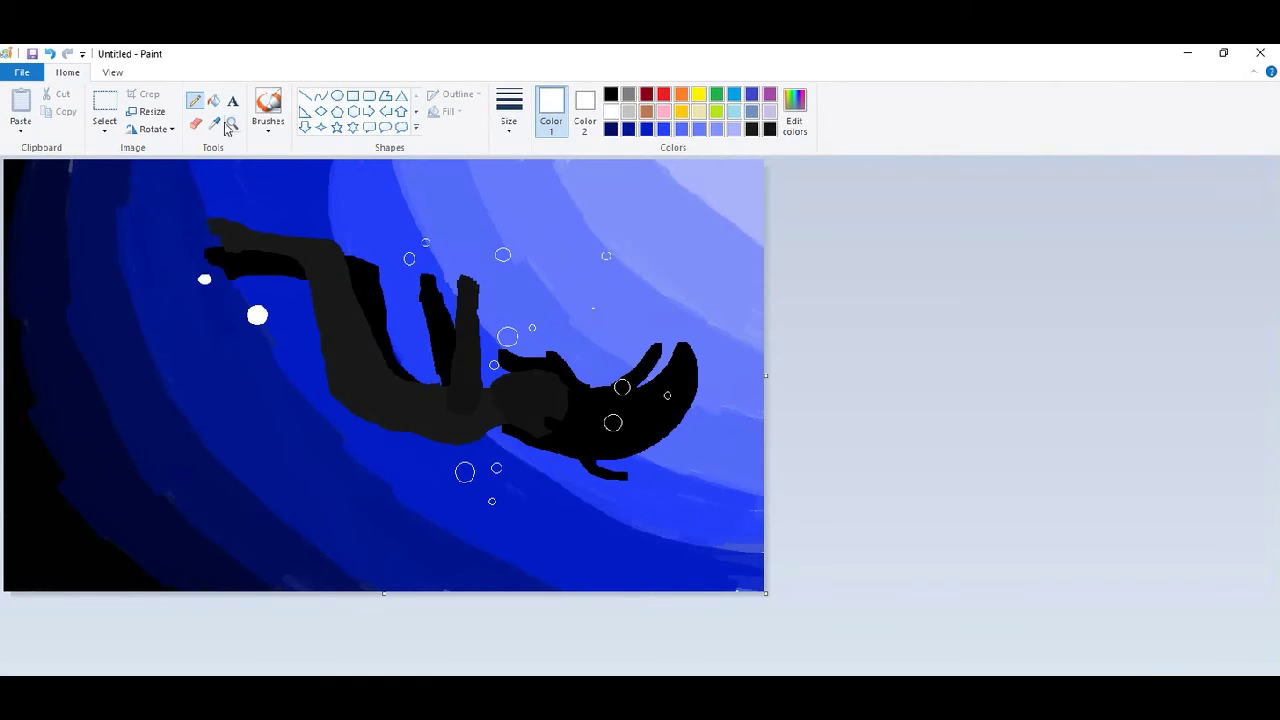
- Add a custom near-black colour and fill the rear leg and rear arm with it, keeping the hair pure black
left_click(769, 129)
left_click(794, 108)
left_click_drag(808, 419, 808, 427)
left_click(728, 504)
left_click(492, 503)
left_click(214, 101)
left_click(258, 263)
left_click(375, 283)
left_click(431, 305)
left_click(594, 402)
left_click(611, 94)
left_click(592, 400)
- Colour in the bubbles above the arms and face with solid white pencil
left_click(195, 100)
left_click(611, 111)
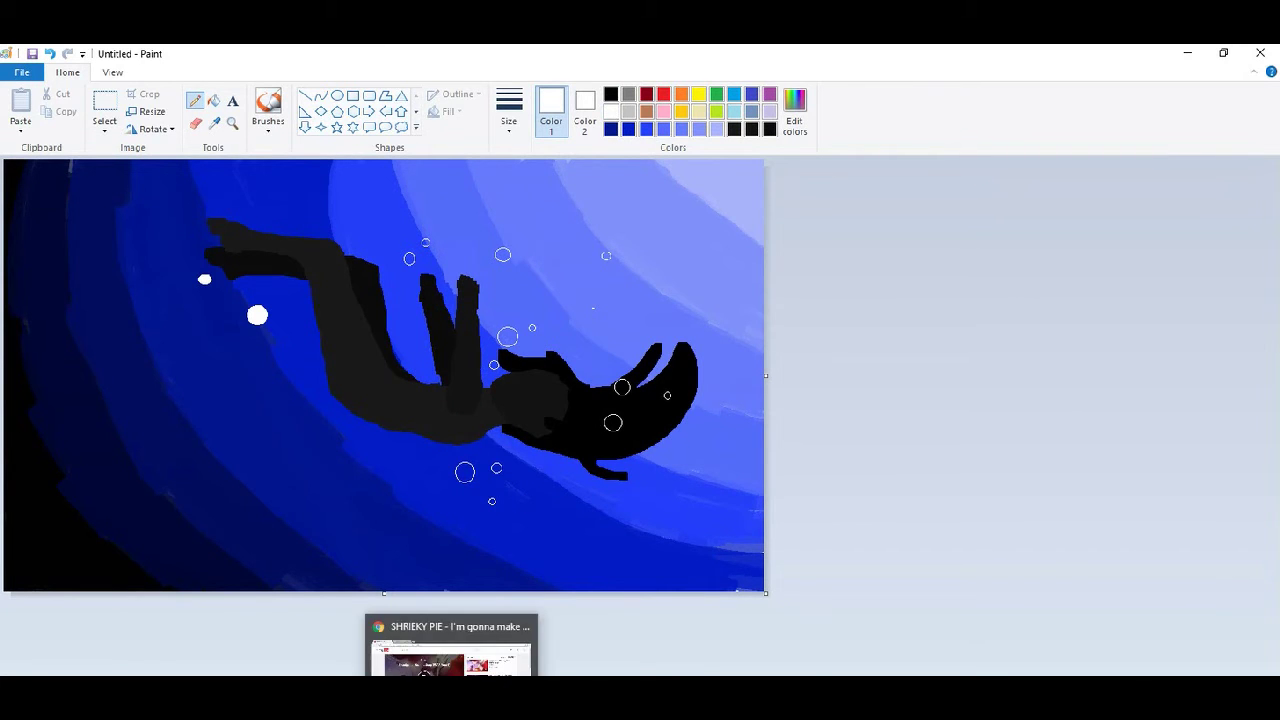
scroll(390, 398, "up", 1)
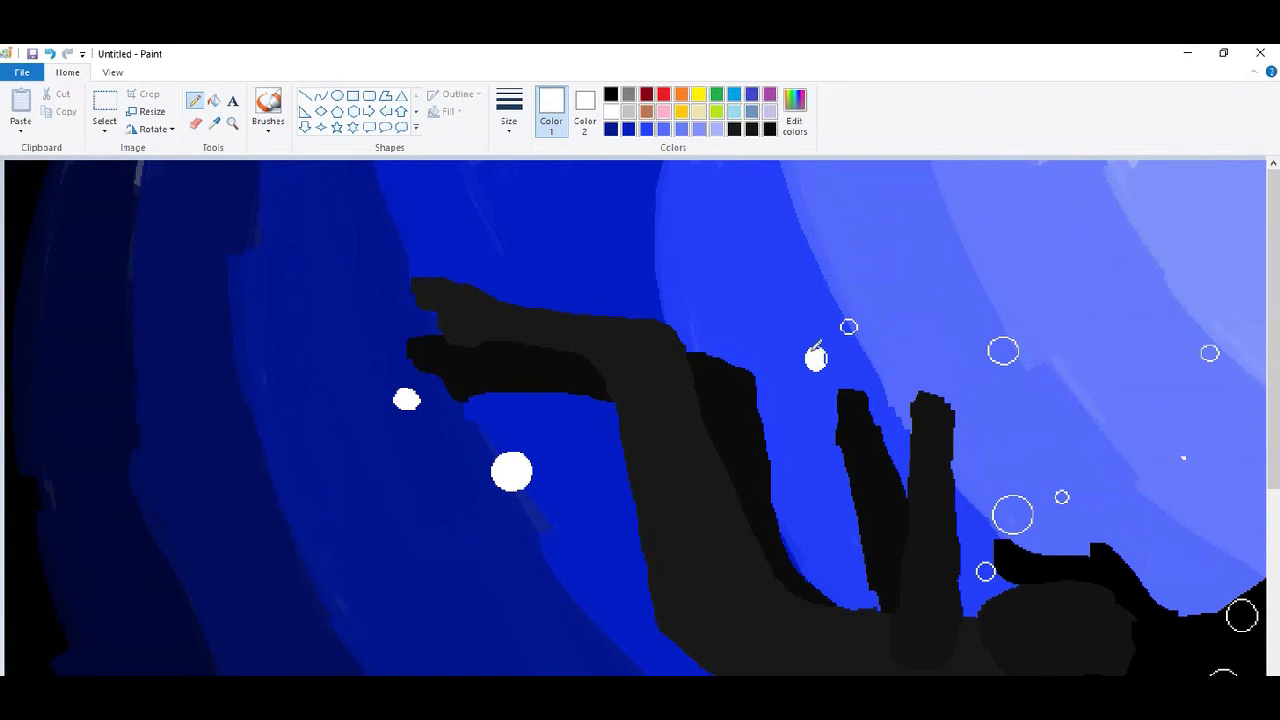
left_click(849, 326)
scroll(849, 326, "right", 5)
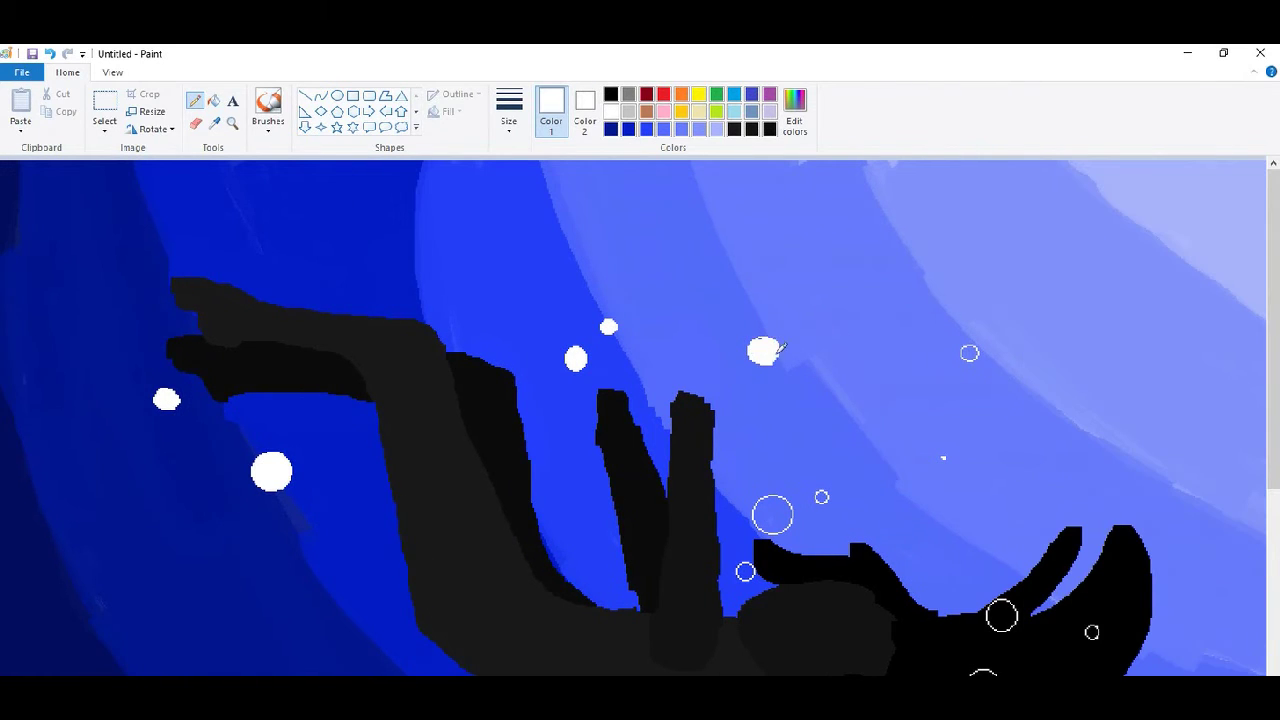
left_click_drag(763, 508, 772, 514)
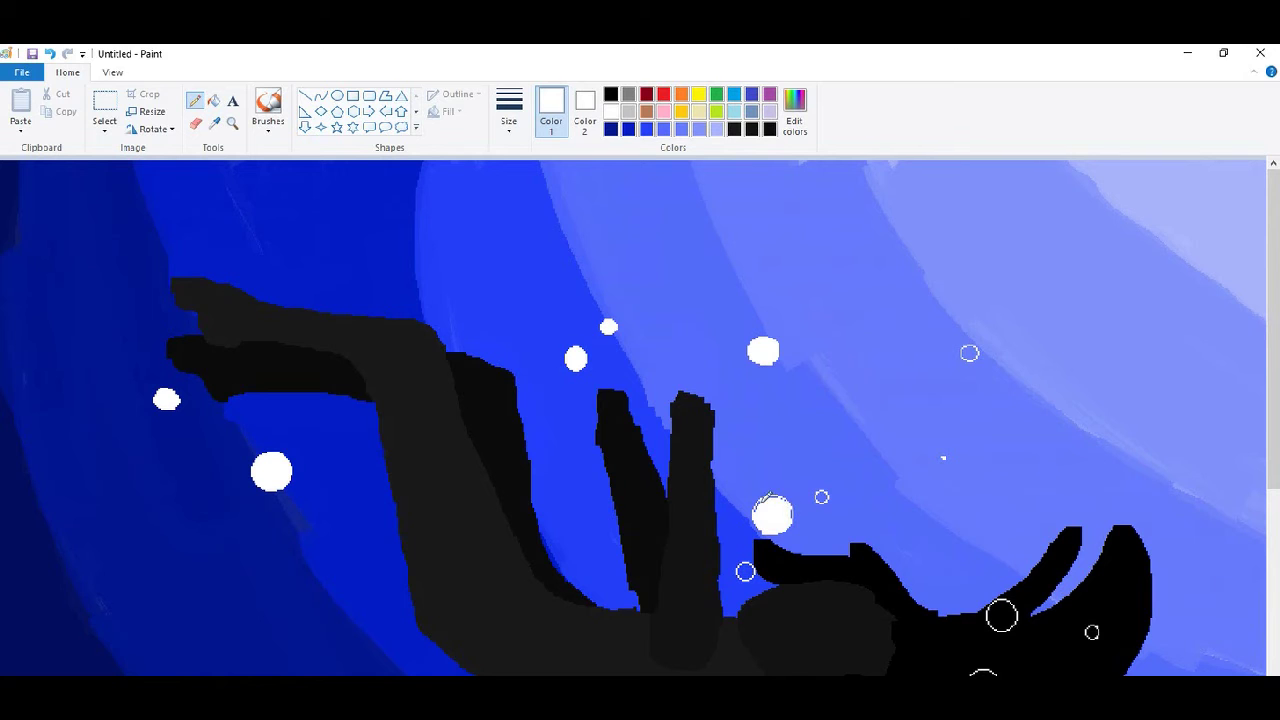
left_click(945, 460)
- Colour the remaining bubbles beside the face, over the hair and below the body solid white
scroll(1086, 362, "down", 3)
left_click_drag(741, 427, 749, 431)
mouse_move(978, 536)
left_mouse_down()
mouse_move(983, 546)
mouse_move(976, 531)
left_mouse_up()
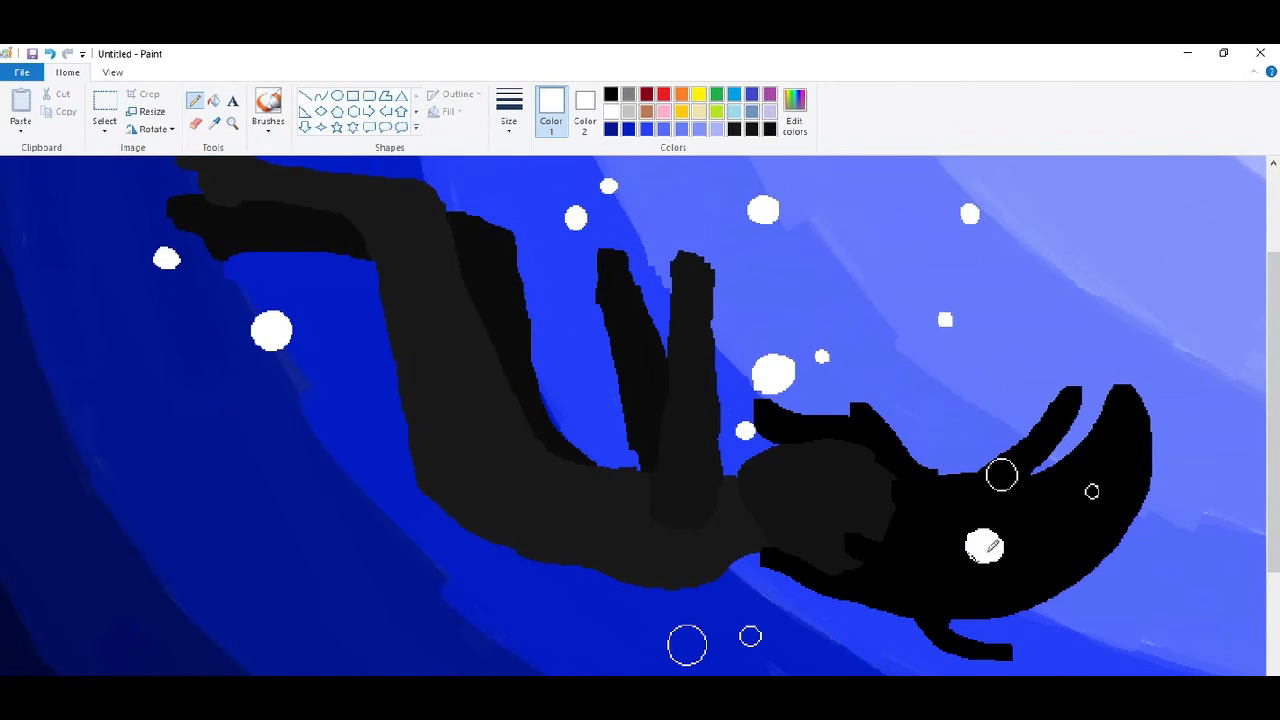
left_click_drag(1001, 467, 1008, 478)
left_click_drag(695, 630, 677, 640)
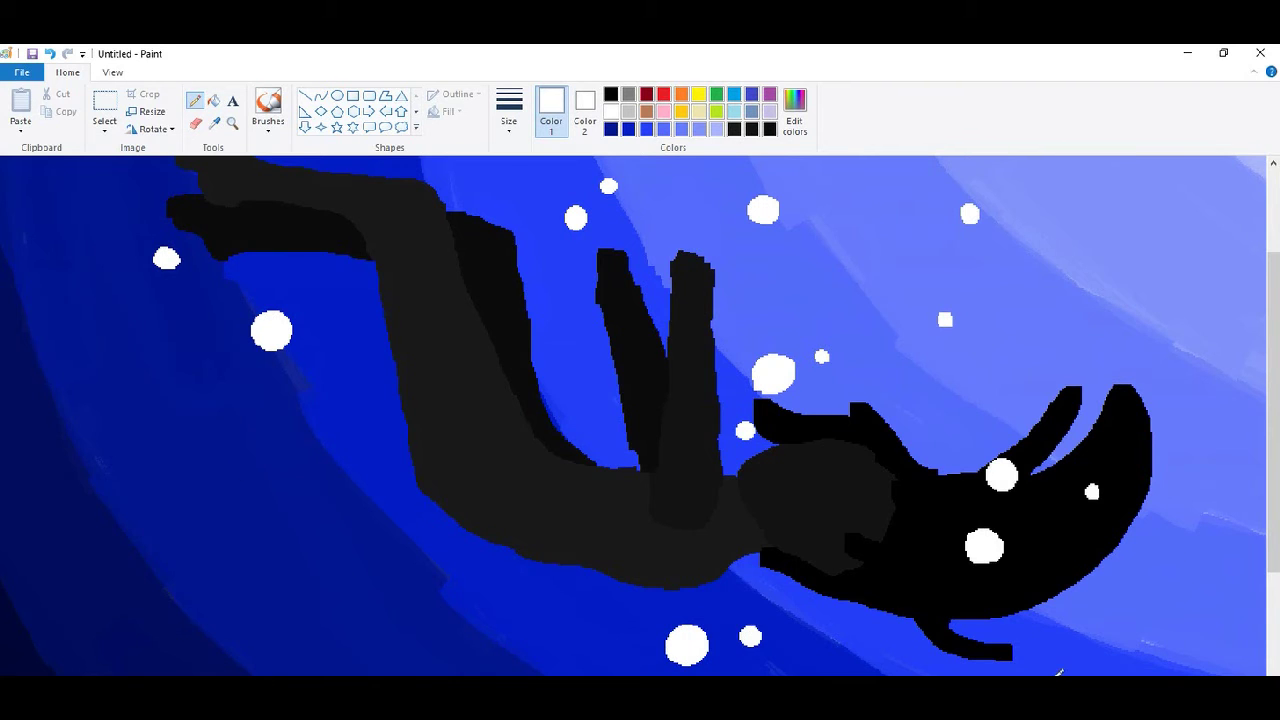
scroll(1060, 672, "down", 2)
- Outline flared sleeves around both arms in black pencil, from the wrists down to the shoulder
left_click(611, 94)
key("ctrl+z")
left_click(1266, 685)
left_click_drag(1000, 680, 1195, 680)
left_click_drag(1273, 380, 1273, 460)
mouse_move(663, 294)
left_mouse_down()
mouse_move(674, 303)
mouse_move(610, 350)
mouse_move(664, 352)
mouse_move(721, 462)
left_mouse_up()
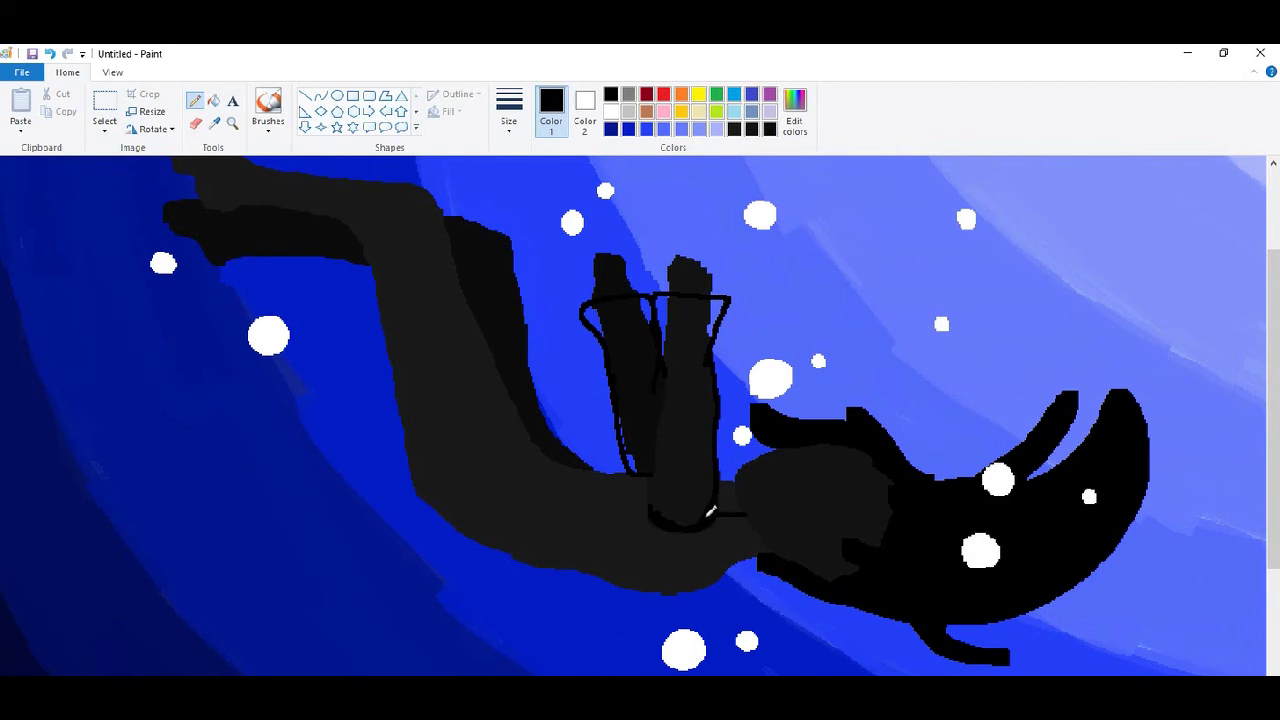
left_click_drag(671, 390, 666, 443)
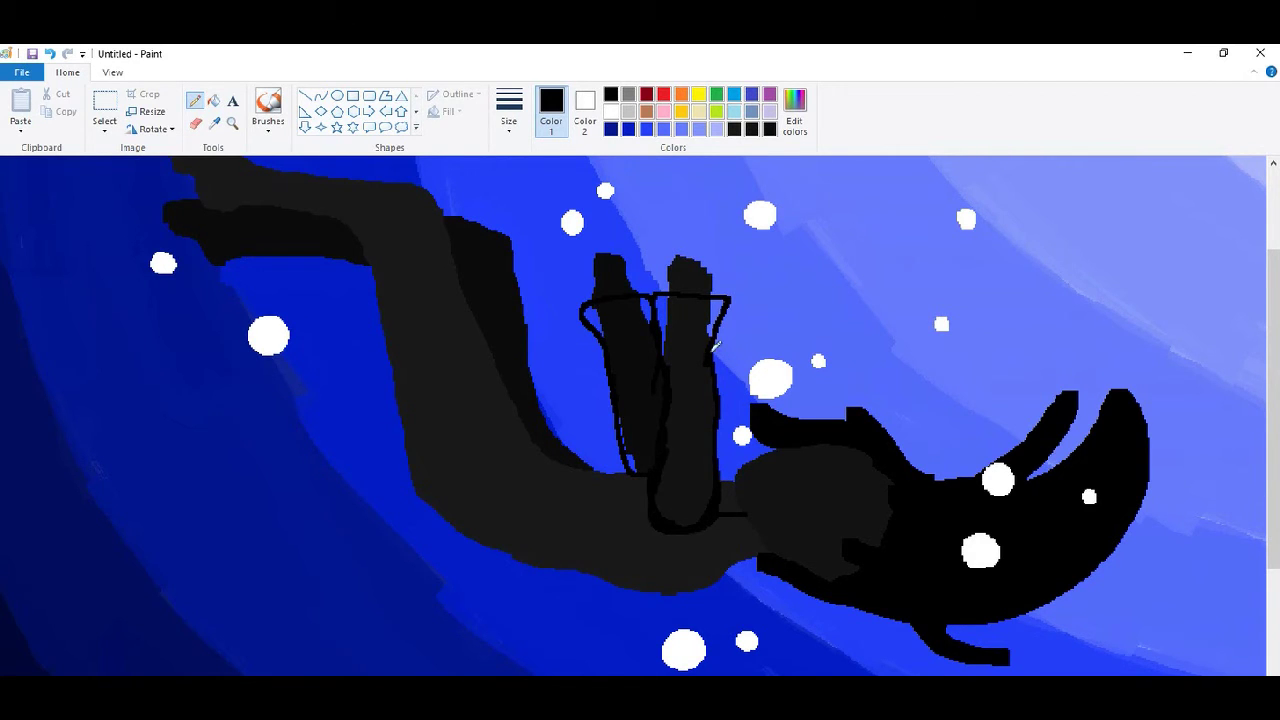
- Fill both sleeves solid black and cover the remaining gaps between and beside them with pencil
left_click(214, 101)
left_click(632, 373)
left_click(688, 400)
left_click(196, 105)
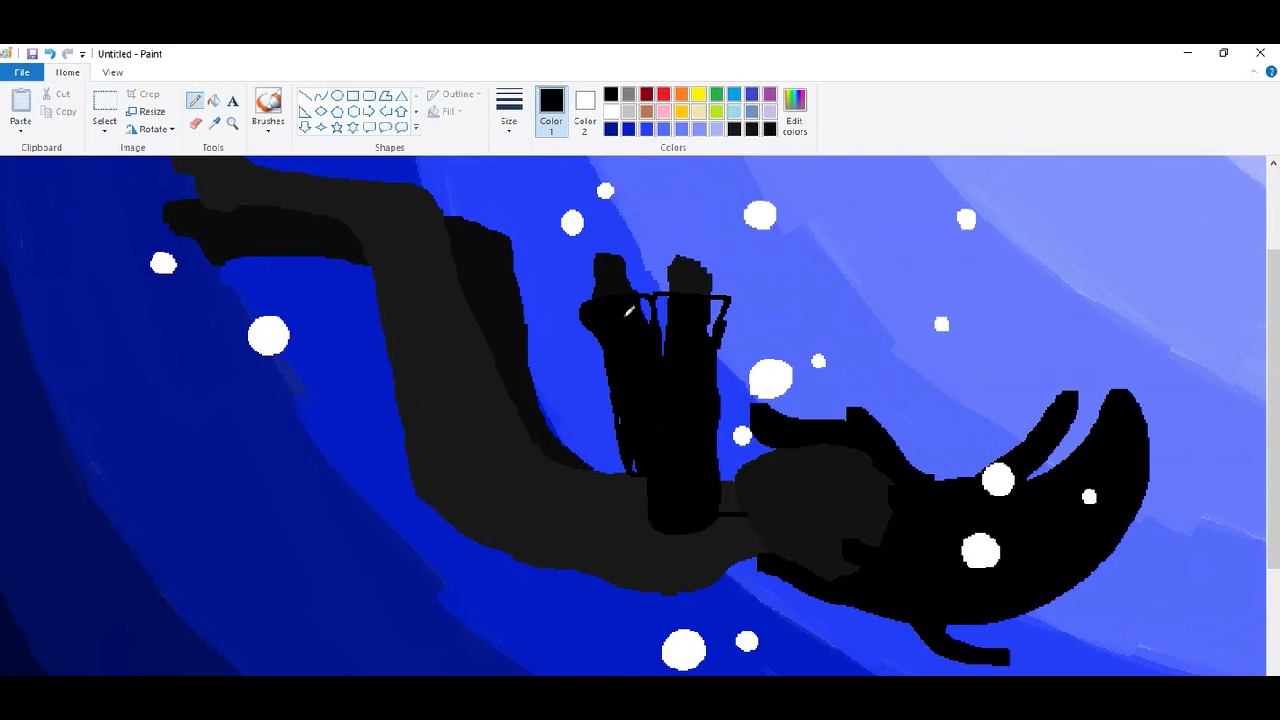
left_click_drag(657, 295, 655, 440)
- Outline a loose top around the torso from waist to neck in black and fill it black
left_click_drag(545, 440, 530, 592)
left_click_drag(549, 441, 642, 462)
left_click_drag(583, 591, 745, 556)
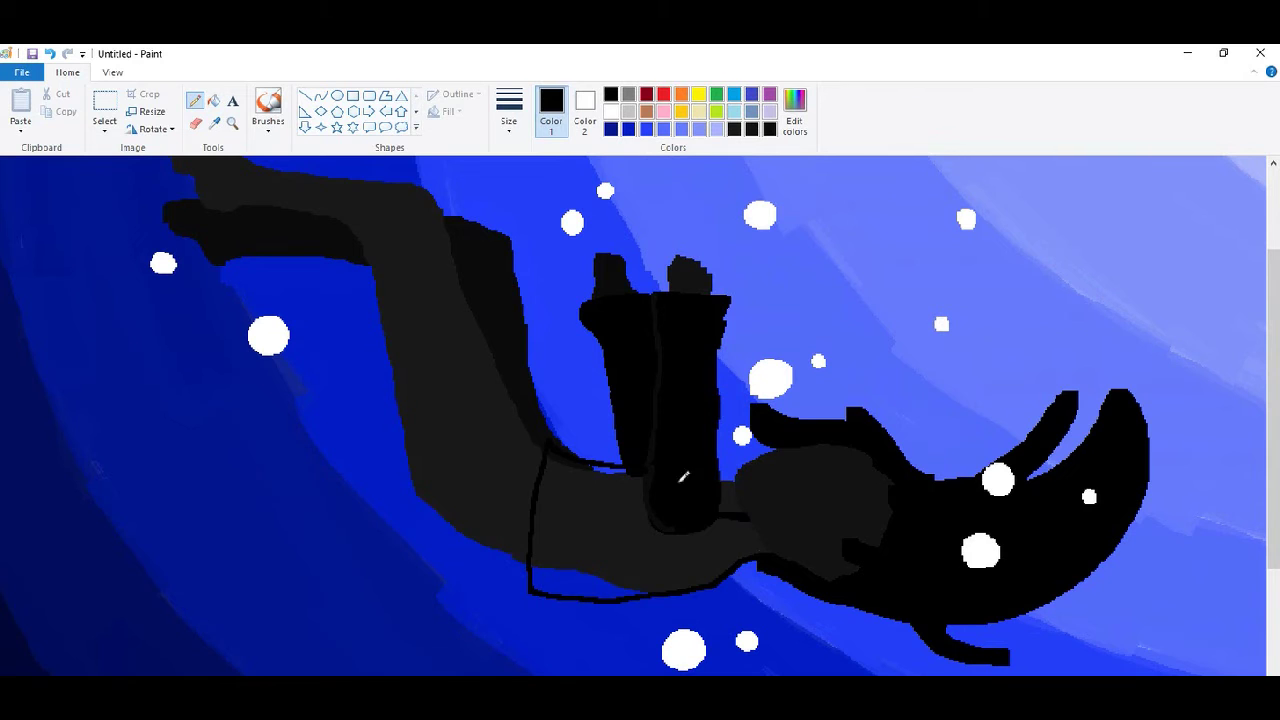
left_click(213, 101)
left_click(630, 535)
- Resize the pencil and colour in the remaining gap along the lower edge of the top in black
left_click(195, 101)
left_click(509, 110)
left_click(543, 251)
left_click(509, 110)
left_click(543, 251)
left_click_drag(533, 567, 645, 596)
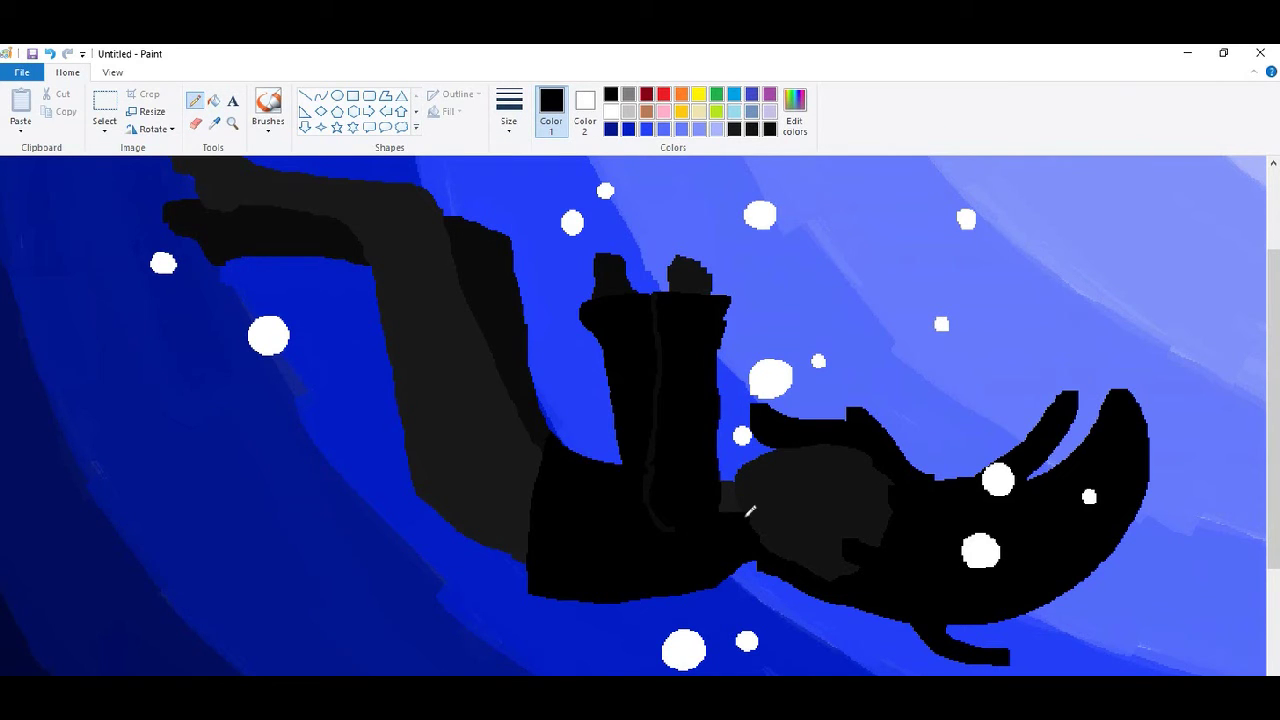
scroll(491, 500, "down", 1)
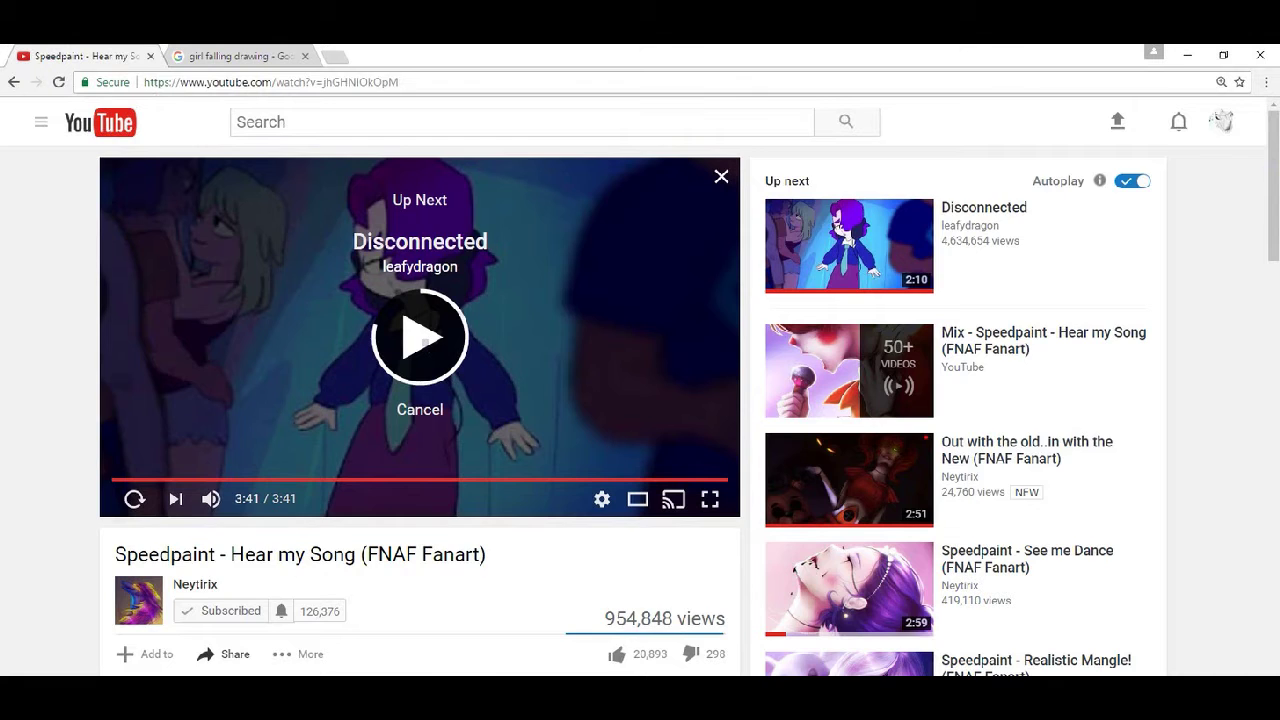
scroll(640, 400, "down", 6)
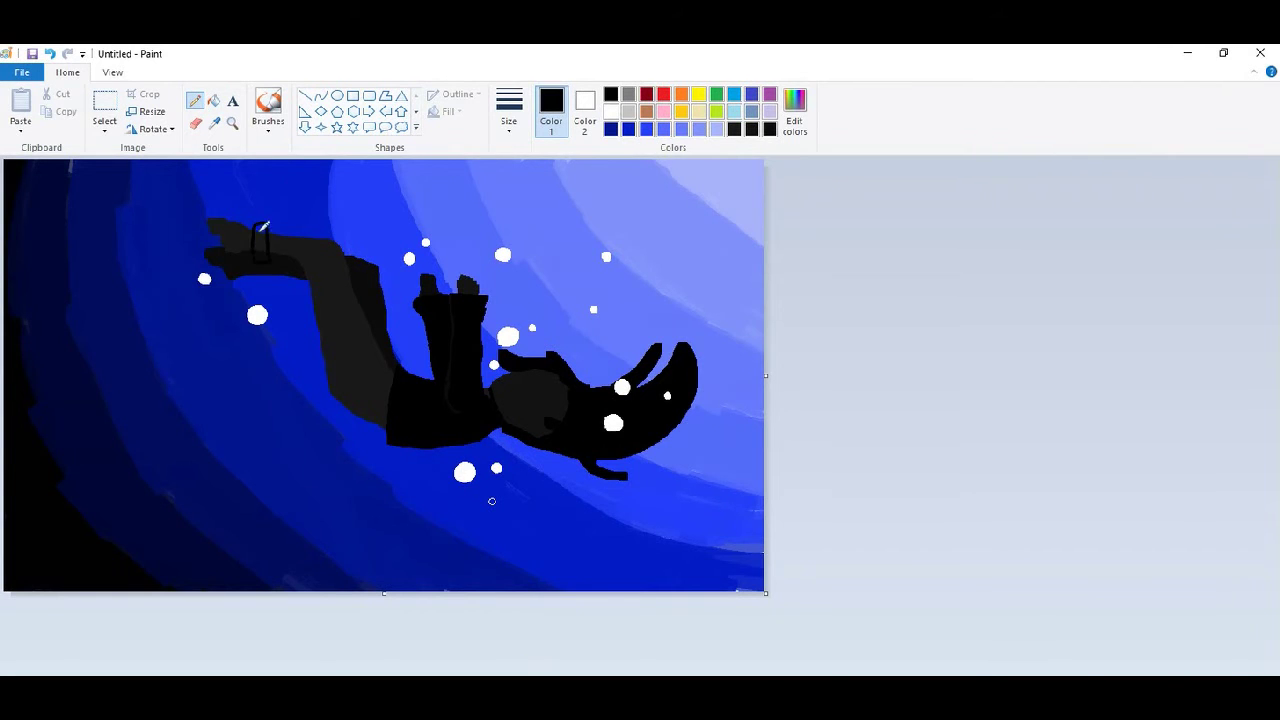
- Draw trouser cuffs around both ankles in black pencil and fill the front cuff black
scroll(491, 500, "up", 1)
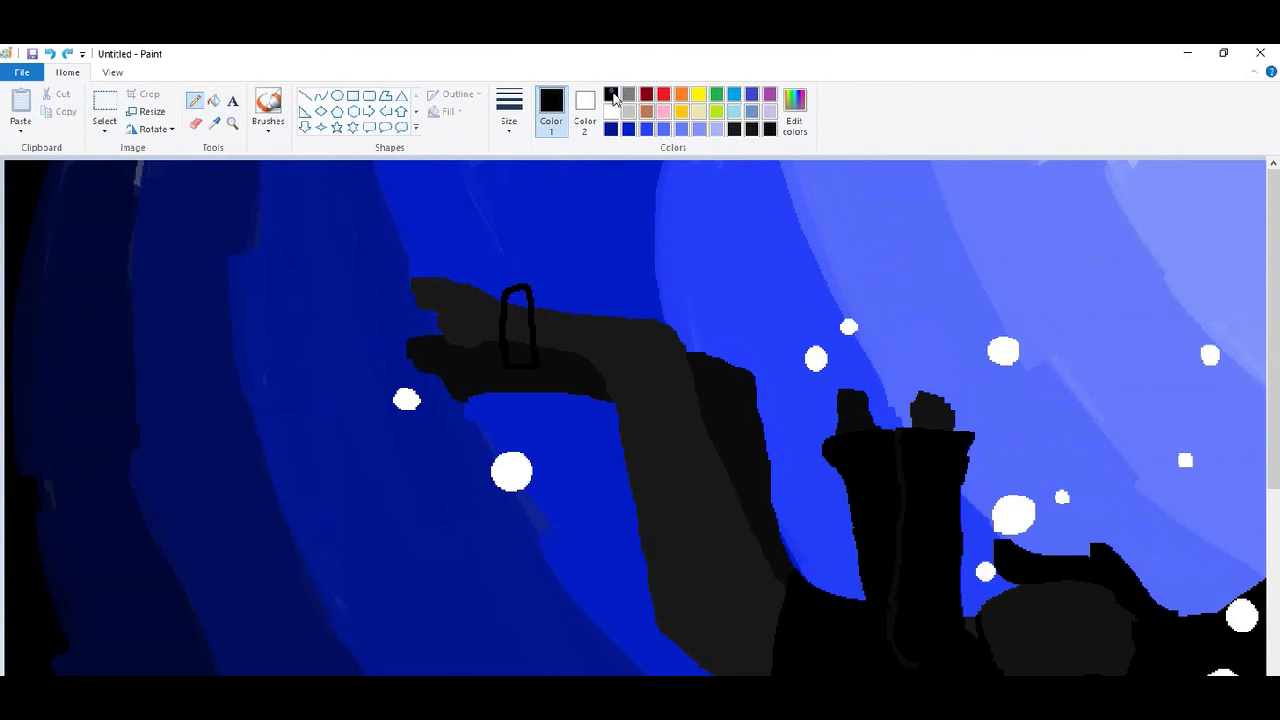
left_click_drag(530, 370, 561, 402)
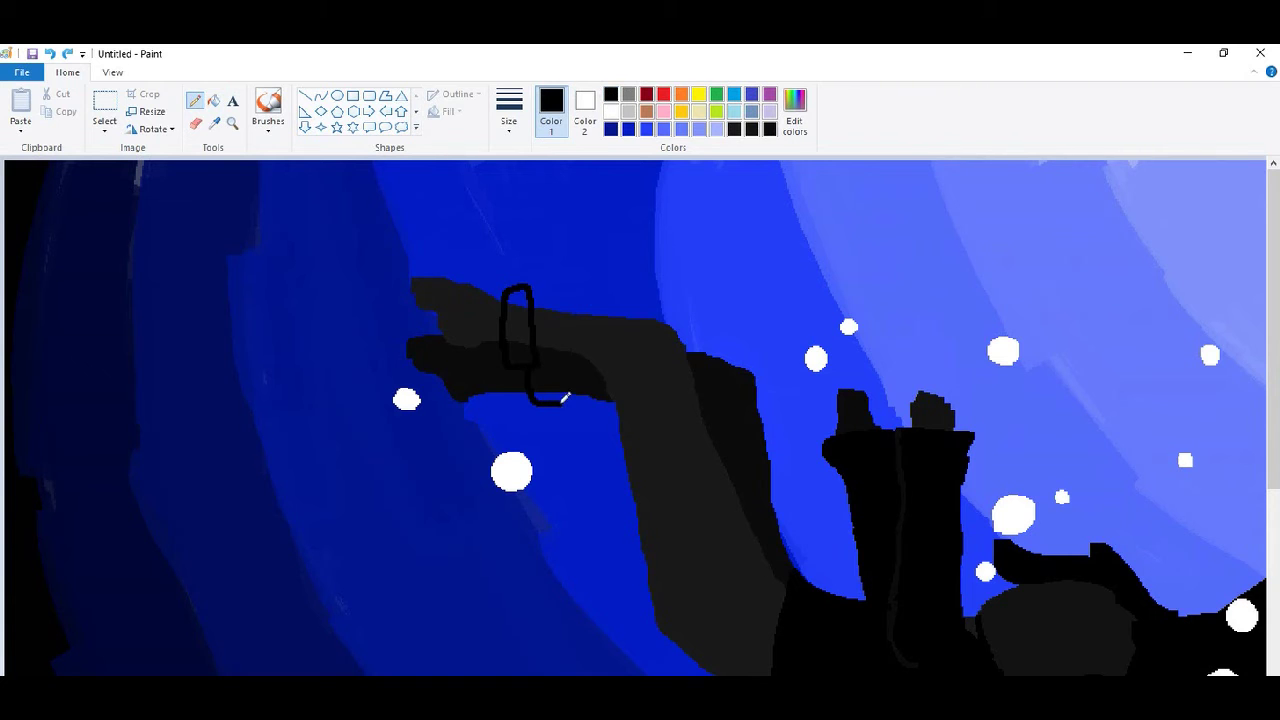
left_click(213, 100)
left_click(520, 312)
- Fill the front leg with a near-black custom colour instead of pure black to make it a trouser leg
left_click(602, 364)
key("ctrl+z")
left_click(766, 130)
left_click(632, 350)
scroll(773, 666, "down", 1)
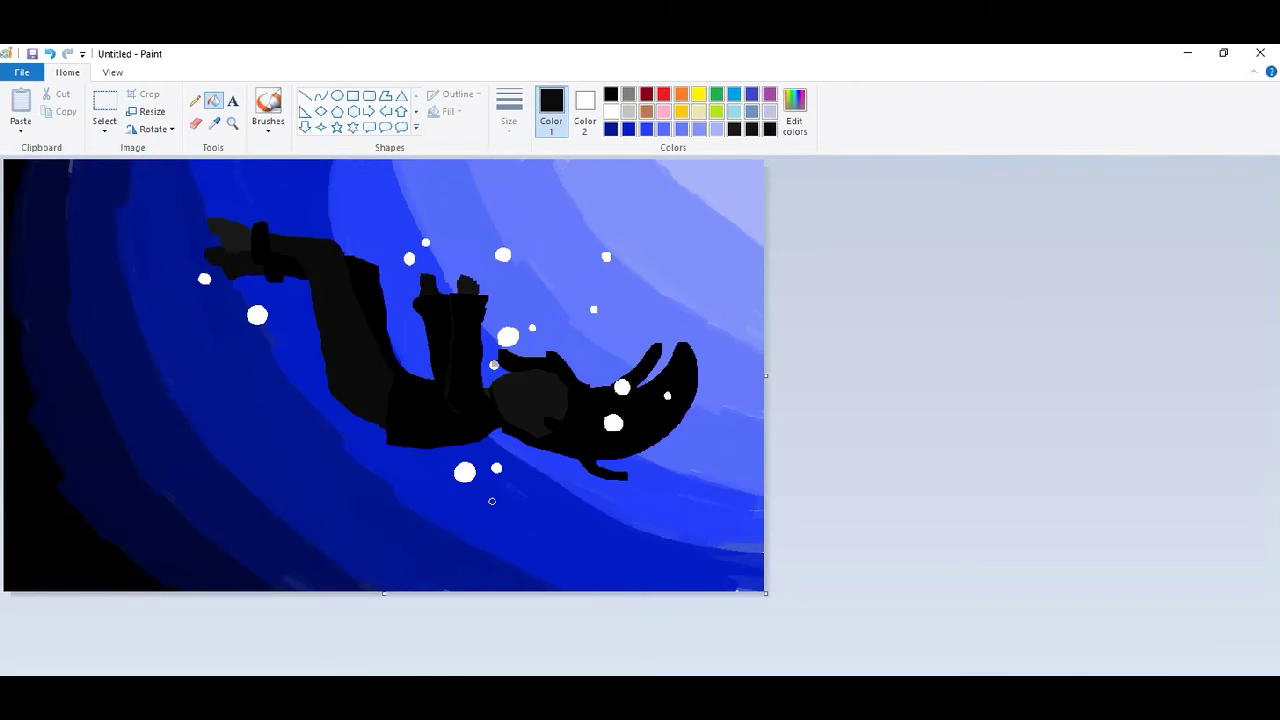
- Colour in the small outlined bubble below the body with white pencil
left_click(611, 111)
left_click(195, 100)
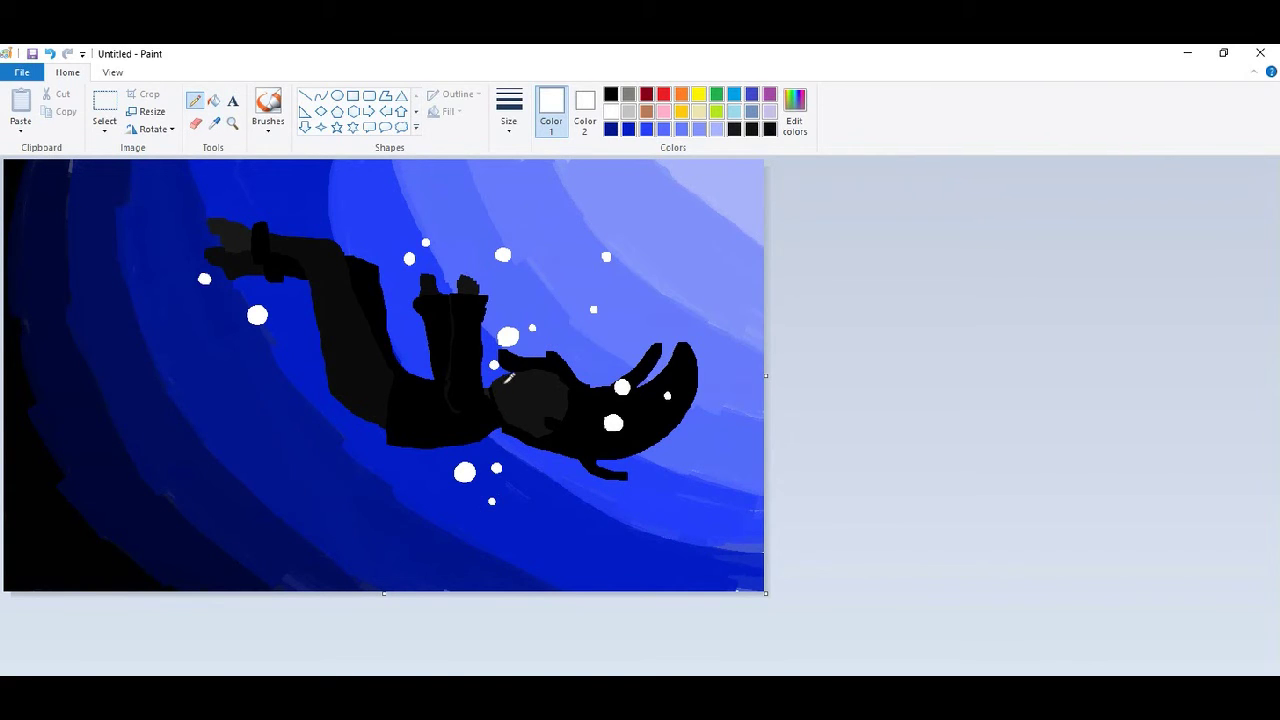
left_click(214, 123)
left_click(52, 190)
left_click(268, 104)
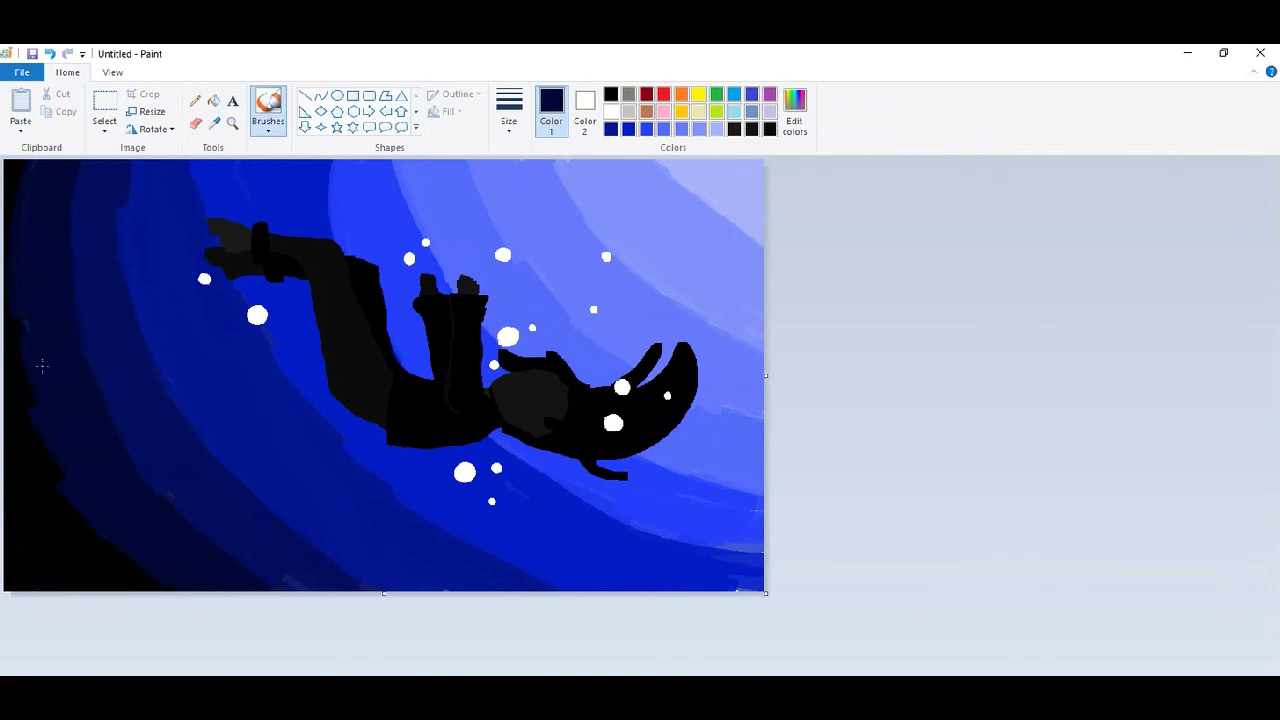
left_click(233, 101)
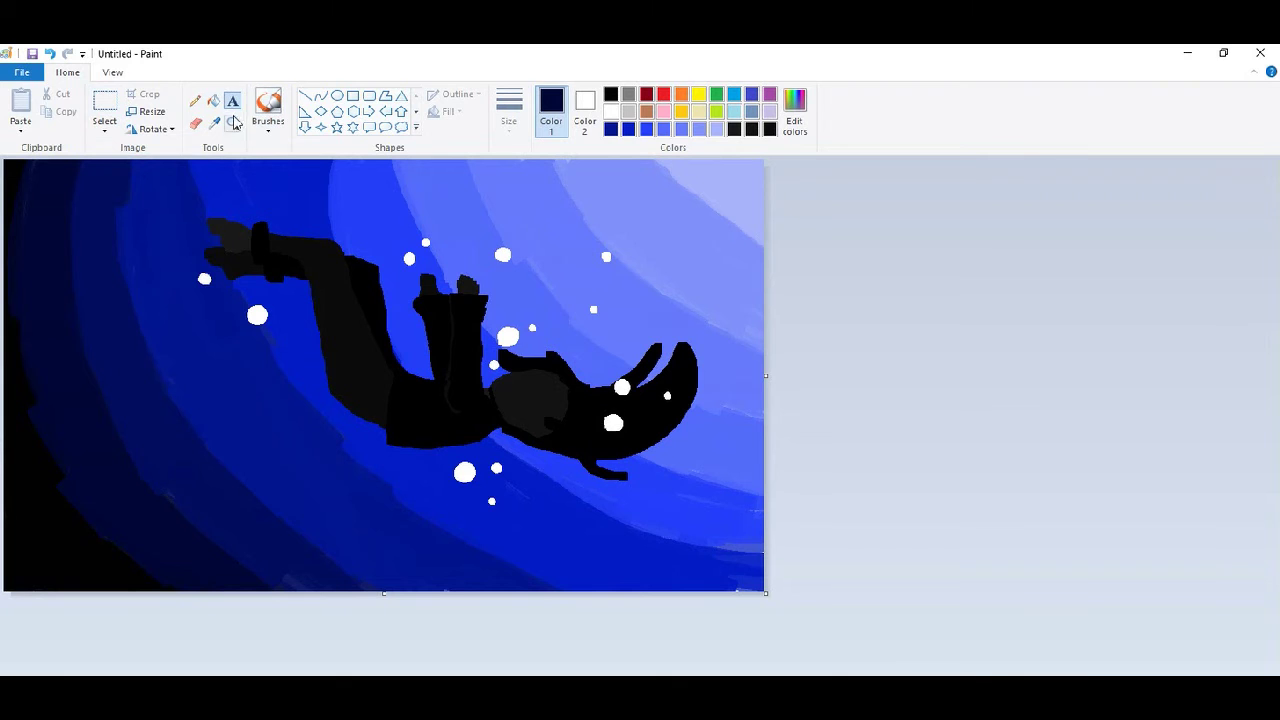
left_click(305, 96)
scroll(300, 330, "up", 1)
scroll(300, 330, "down", 5)
left_click(611, 112)
mouse_move(266, 473)
left_mouse_down()
mouse_move(243, 438)
mouse_move(186, 463)
mouse_move(227, 473)
left_mouse_up()
left_click_drag(133, 450, 407, 473)
left_click_drag(331, 460, 288, 460)
right_click(289, 467)
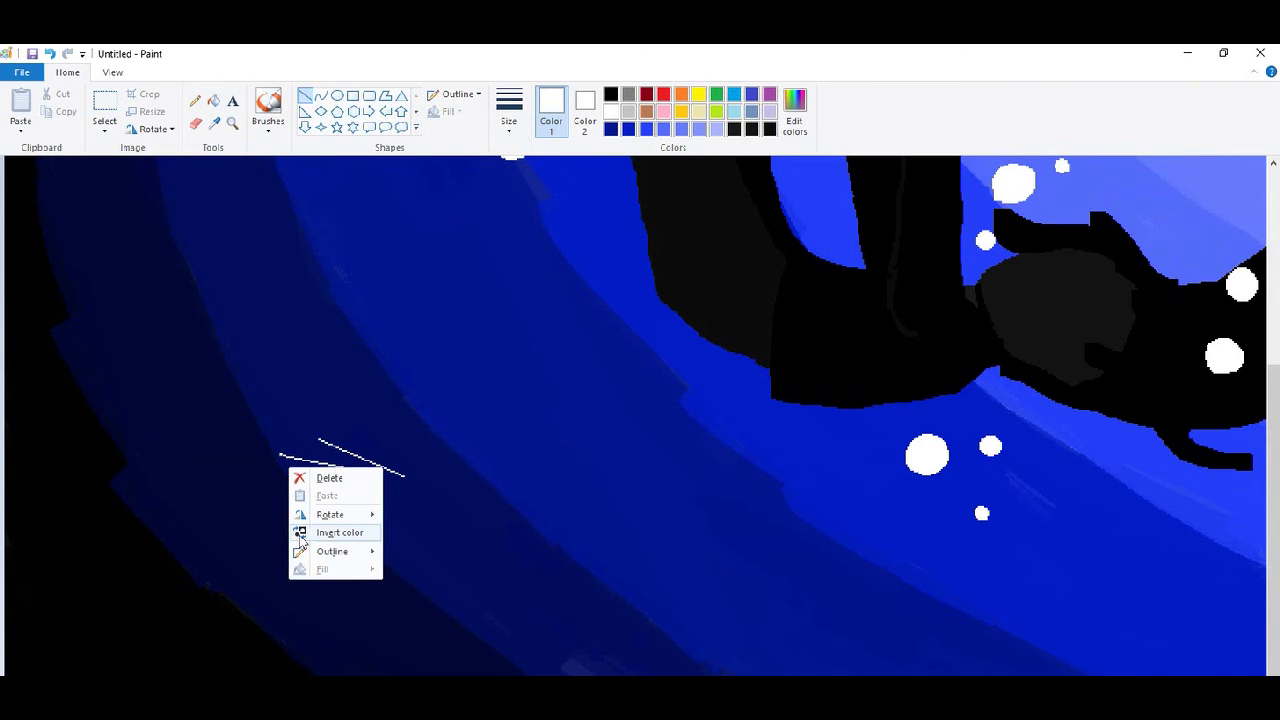
left_click(566, 484)
key("ctrl+z")
key("ctrl+z")
left_click(195, 101)
left_click_drag(426, 446, 432, 446)
left_click(467, 463)
left_click_drag(489, 438, 501, 463)
- Draw the letter S from thin white straight lines in the dark lower-left area of the water
left_click(305, 96)
left_click_drag(239, 443, 218, 411)
left_click_drag(219, 470, 195, 508)
left_click(285, 466)
key("ctrl+z")
key("ctrl+z")
key("ctrl+z")
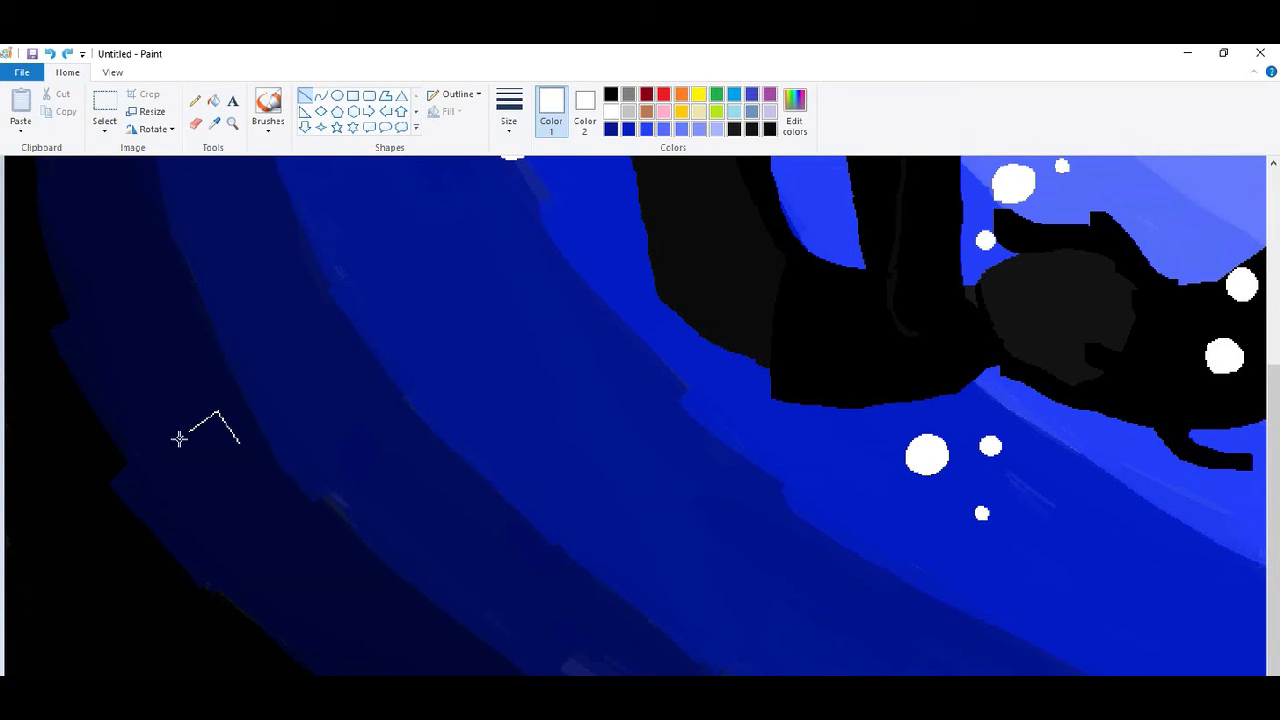
mouse_move(181, 437)
left_mouse_down()
mouse_move(229, 469)
mouse_move(190, 510)
left_mouse_up()
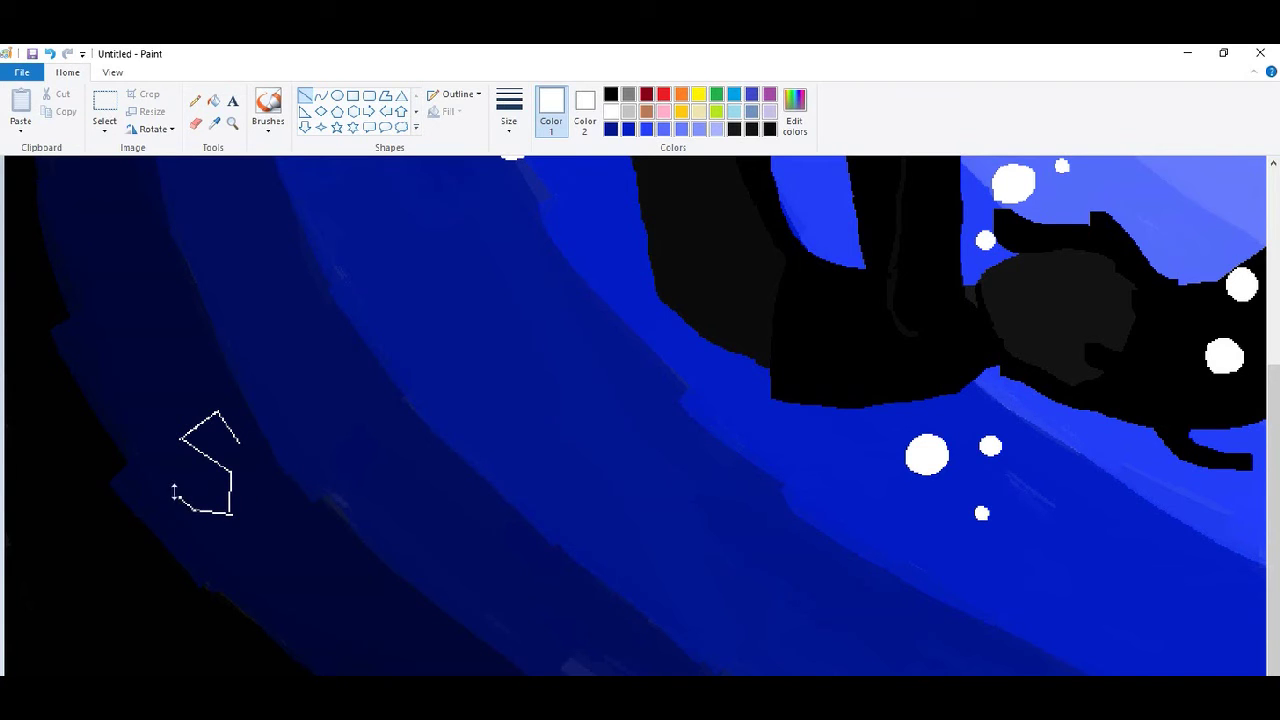
- Draw the letters H and E from white straight lines beside the S
left_click_drag(261, 420, 262, 514)
left_click_drag(283, 471, 274, 471)
mouse_move(314, 516)
left_mouse_down()
mouse_move(314, 425)
mouse_move(350, 426)
left_mouse_up()
left_click_drag(314, 470, 340, 470)
left_click_drag(314, 517, 352, 518)
- Copy the letter S and place the duplicate after the E, leaving room for an apostrophe
left_click(104, 110)
left_click_drag(148, 392, 257, 536)
key("ctrl+c")
key("ctrl+v")
left_click_drag(64, 243, 421, 489)
- Recolour the dark box around the pasted S with blues sampled from the surrounding background bands
left_click(214, 124)
left_click(408, 368)
left_click(195, 101)
left_click_drag(415, 403, 433, 410)
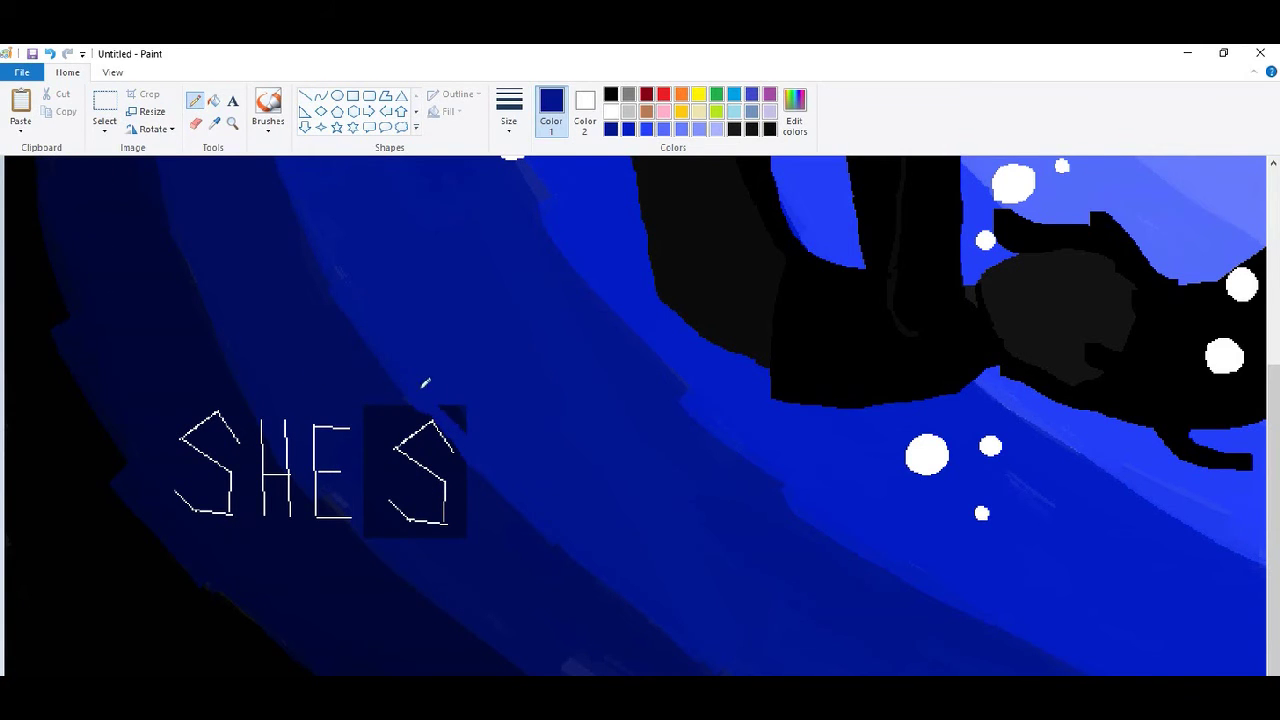
left_click(214, 124)
left_click(249, 207)
left_click(214, 101)
left_click(421, 418)
left_click(195, 101)
left_click_drag(378, 530, 365, 496)
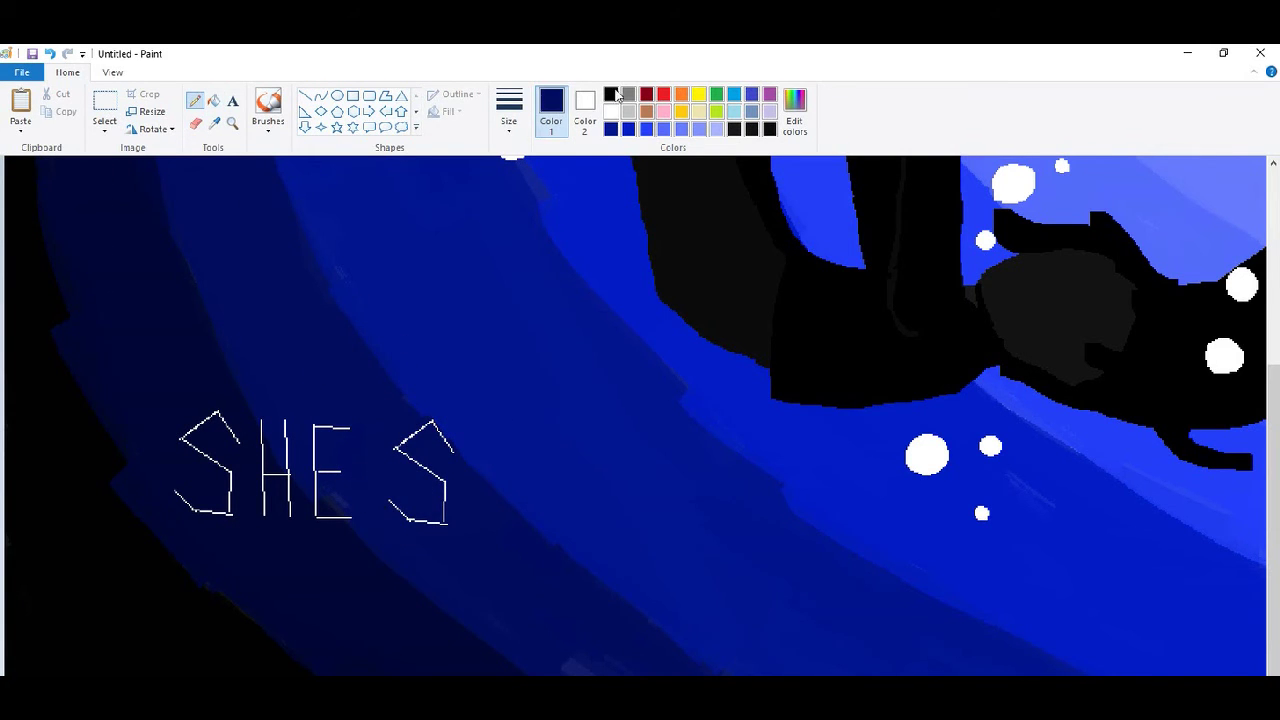
- Draw a white pencil apostrophe between the E and the second S
left_click(611, 111)
left_click_drag(368, 428, 370, 442)
- Draw the letter B from white straight lines after SHE'S, undoing the misplaced strokes
scroll(1066, 468, "right", 3)
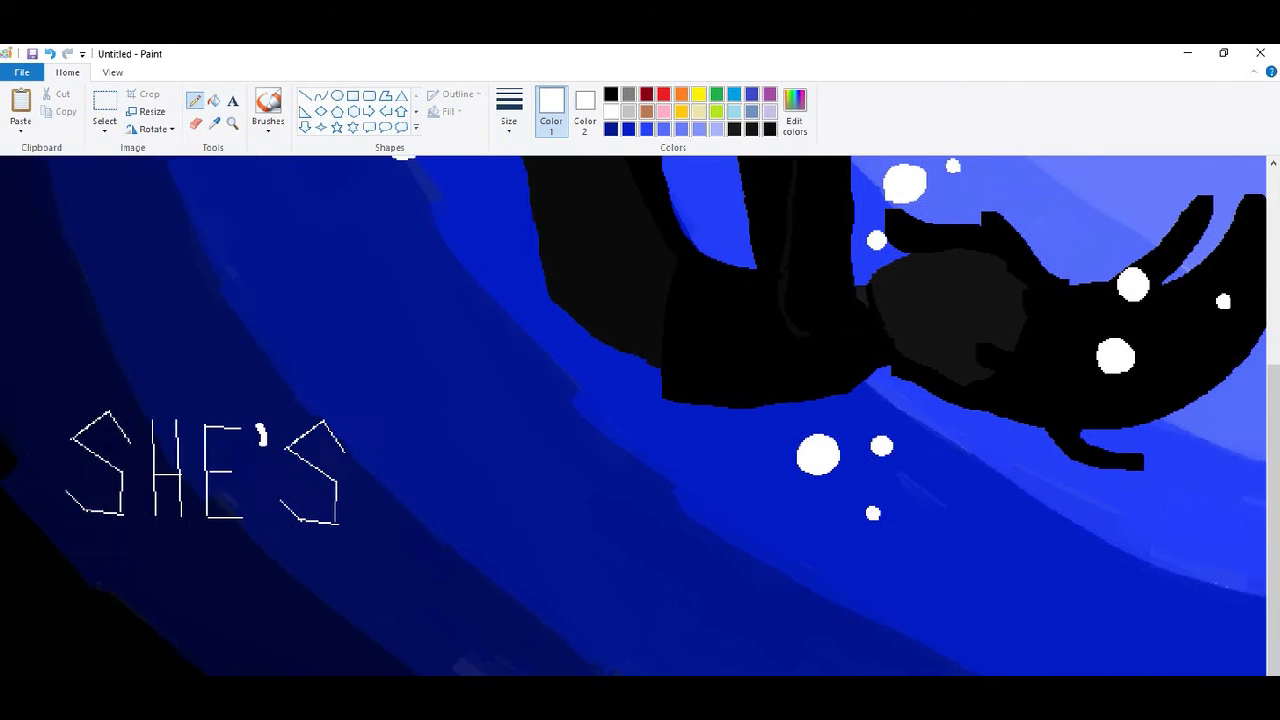
left_click(304, 95)
mouse_move(428, 531)
left_mouse_down()
mouse_move(428, 433)
mouse_move(471, 430)
left_mouse_up()
key("ctrl+z")
mouse_move(430, 469)
left_mouse_down()
mouse_move(471, 437)
mouse_move(470, 533)
mouse_move(470, 507)
mouse_move(526, 440)
left_mouse_up()
right_click(430, 469)
left_click(476, 404)
key("ctrl+z")
right_click(429, 480)
- Draw the letters R, O and K from white straight lines after the B
left_click_drag(490, 488, 530, 538)
mouse_move(554, 432)
left_mouse_down()
mouse_move(554, 540)
mouse_move(593, 543)
left_mouse_up()
mouse_move(593, 543)
left_mouse_down()
mouse_move(593, 440)
mouse_move(618, 550)
left_mouse_up()
mouse_move(657, 422)
left_mouse_down()
mouse_move(620, 495)
mouse_move(653, 516)
left_mouse_up()
left_click_drag(651, 514, 654, 547)
- Duplicate the letter E from SHE'S and place it after the K
left_click(107, 105)
mouse_move(197, 410)
left_mouse_down()
mouse_move(249, 537)
mouse_move(237, 529)
mouse_move(720, 554)
left_mouse_up()
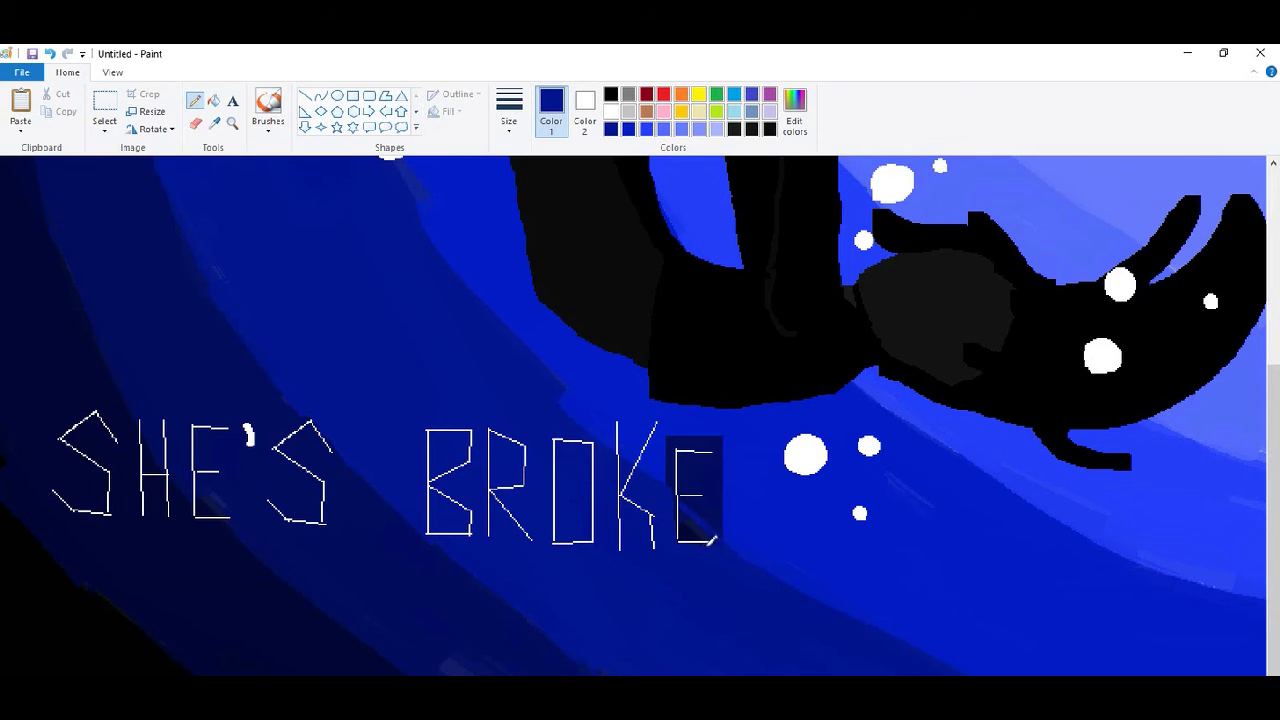
- Recolour the dark box around the pasted E with blues sampled from the adjacent background
left_click(214, 124)
left_click(480, 228)
left_click(214, 101)
left_click(699, 468)
left_click(702, 486)
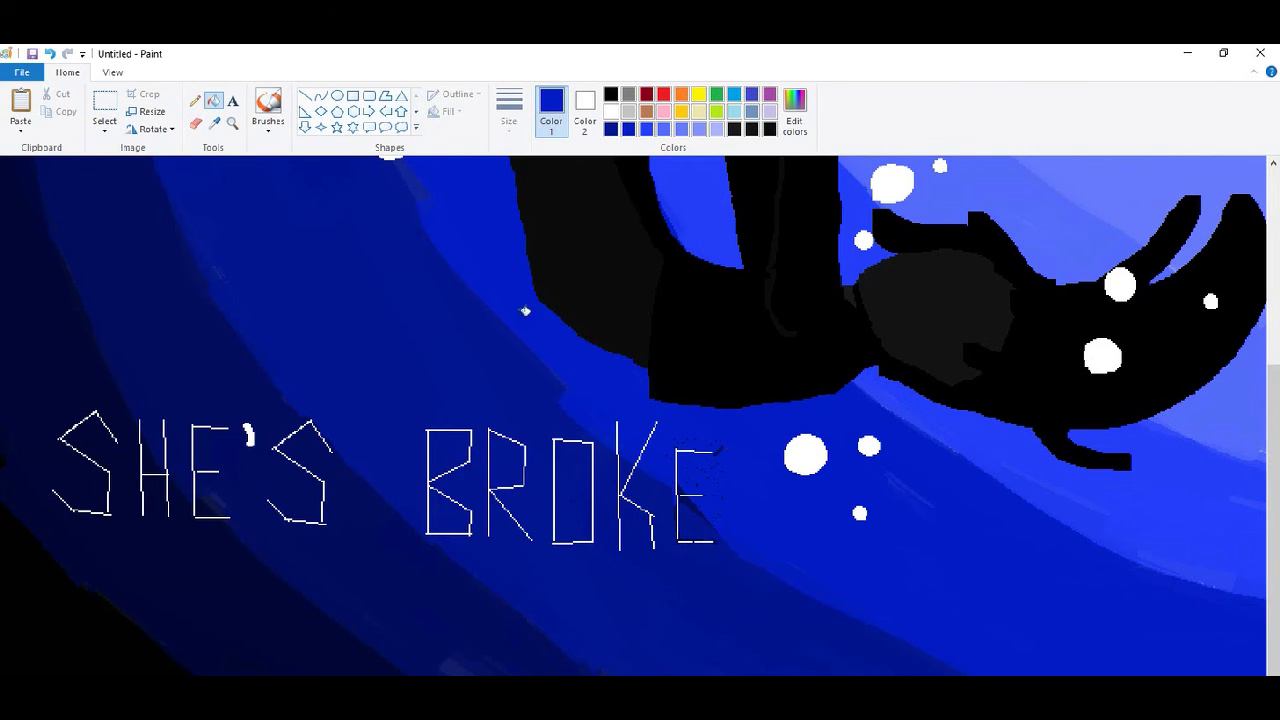
left_click(214, 124)
left_click(692, 502)
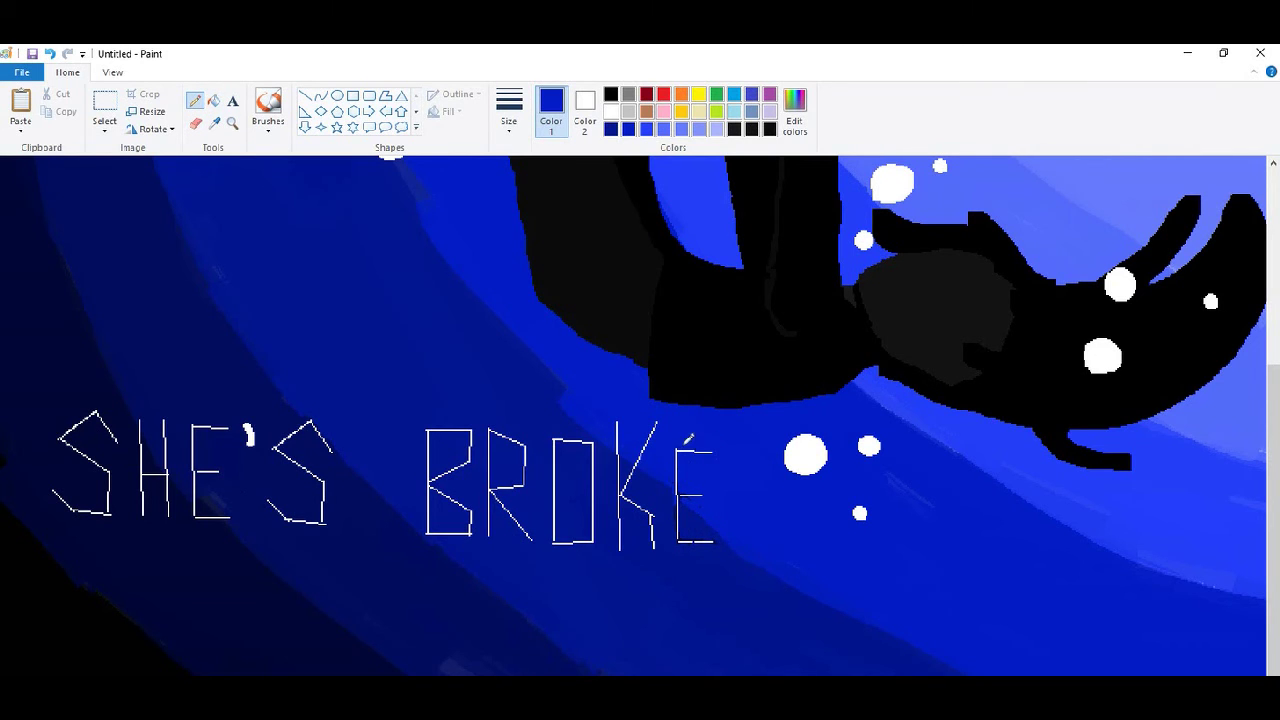
- Draw the letter N from white straight lines to complete the words SHE'S BROKEN
left_click(305, 96)
left_click(611, 112)
left_click_drag(730, 546, 729, 451)
mouse_move(729, 451)
left_mouse_down()
mouse_move(761, 545)
mouse_move(764, 454)
left_mouse_up()
left_click_drag(761, 542, 763, 452)
- Select the SHE'S BROKEN lettering and move it towards the lower-left edge of the picture
left_click(1126, 690)
left_click(105, 103)
mouse_move(66, 437)
left_mouse_down()
mouse_move(460, 542)
mouse_move(256, 448)
left_mouse_up()
left_click_drag(80, 451, 453, 534)
left_click_drag(298, 497, 216, 493)
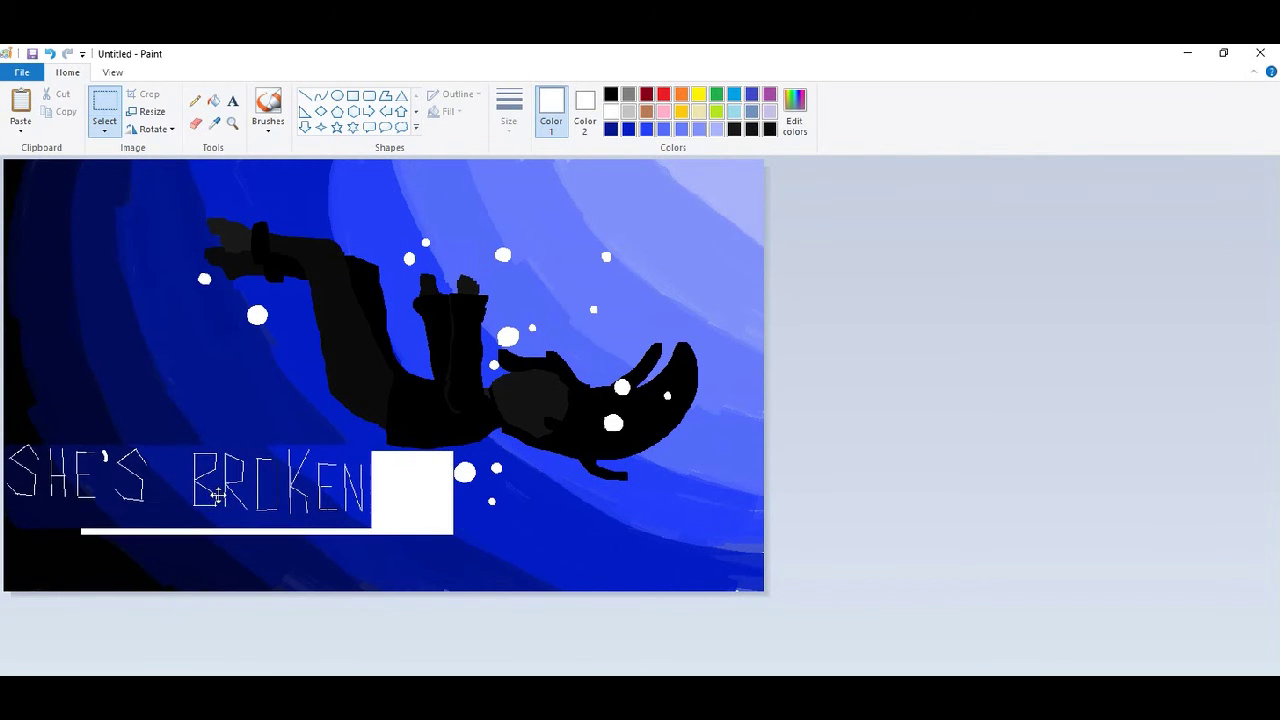
- Cover the left part of the white strip beneath the lettering with sampled black and dark navy
left_click(214, 124)
left_click(21, 388)
left_click(268, 108)
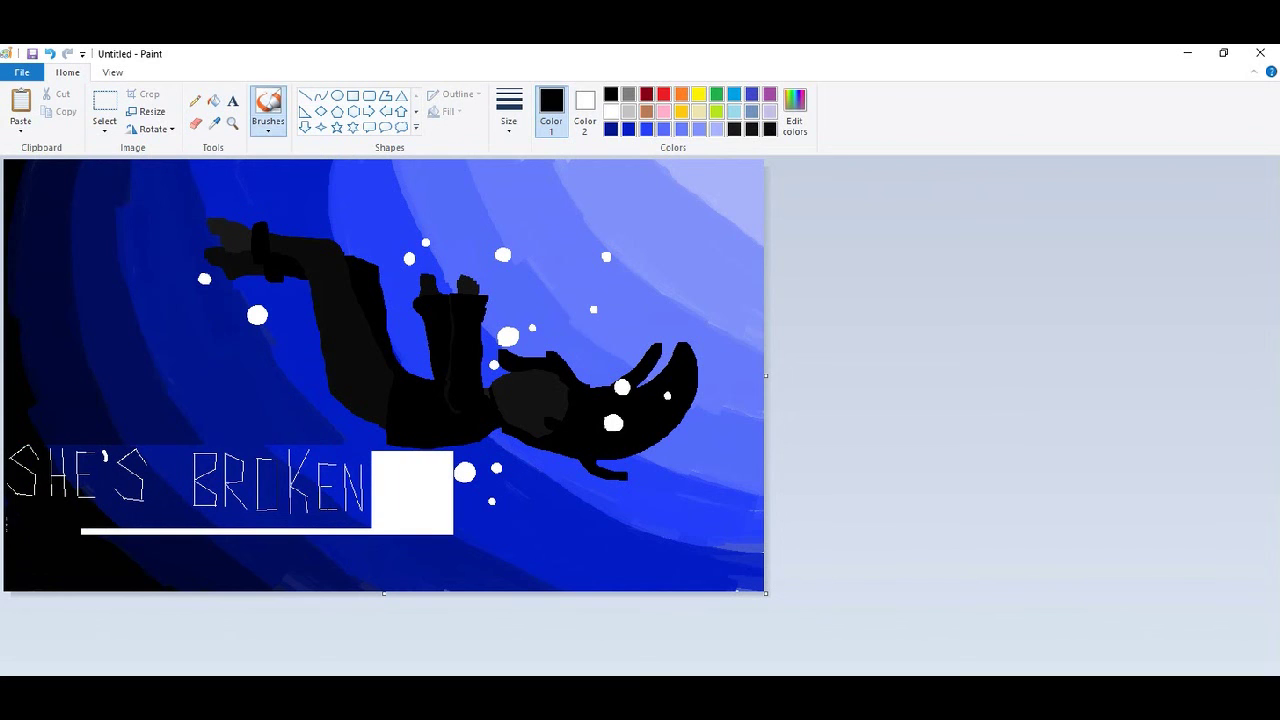
left_click(214, 101)
left_click(214, 124)
left_click(75, 283)
left_click(69, 458)
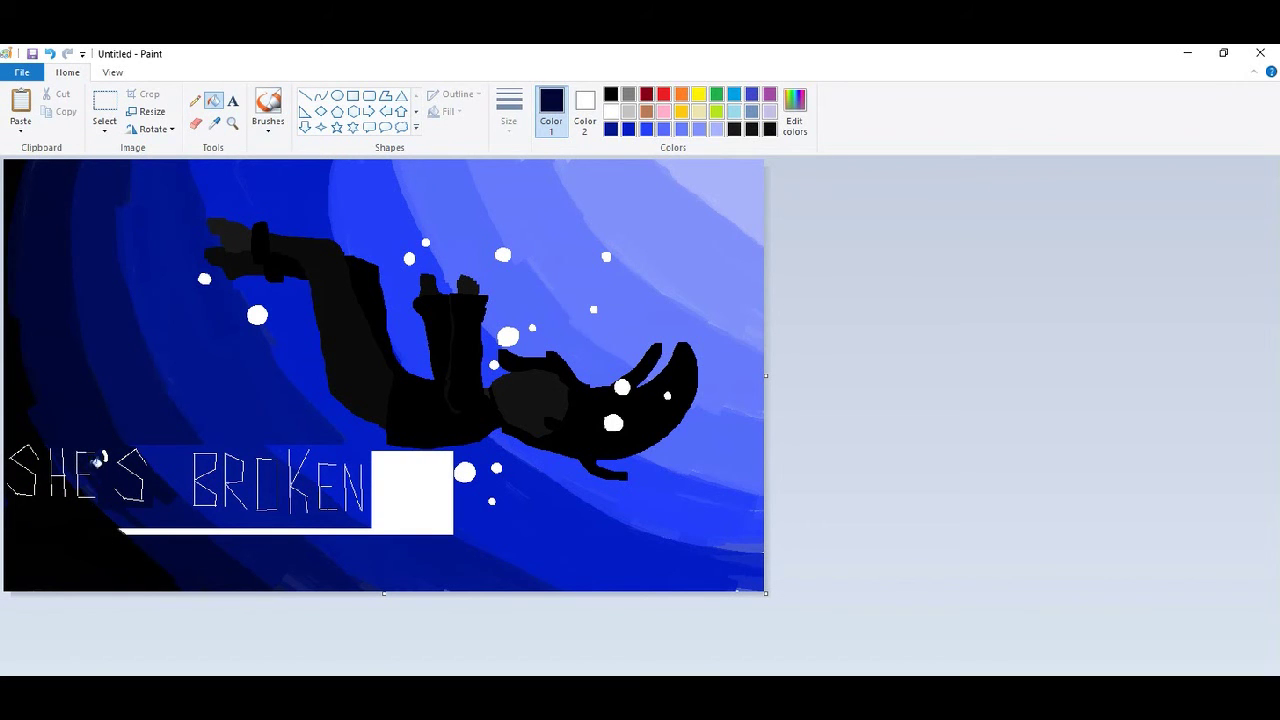
left_click(268, 108)
left_click_drag(160, 531, 222, 531)
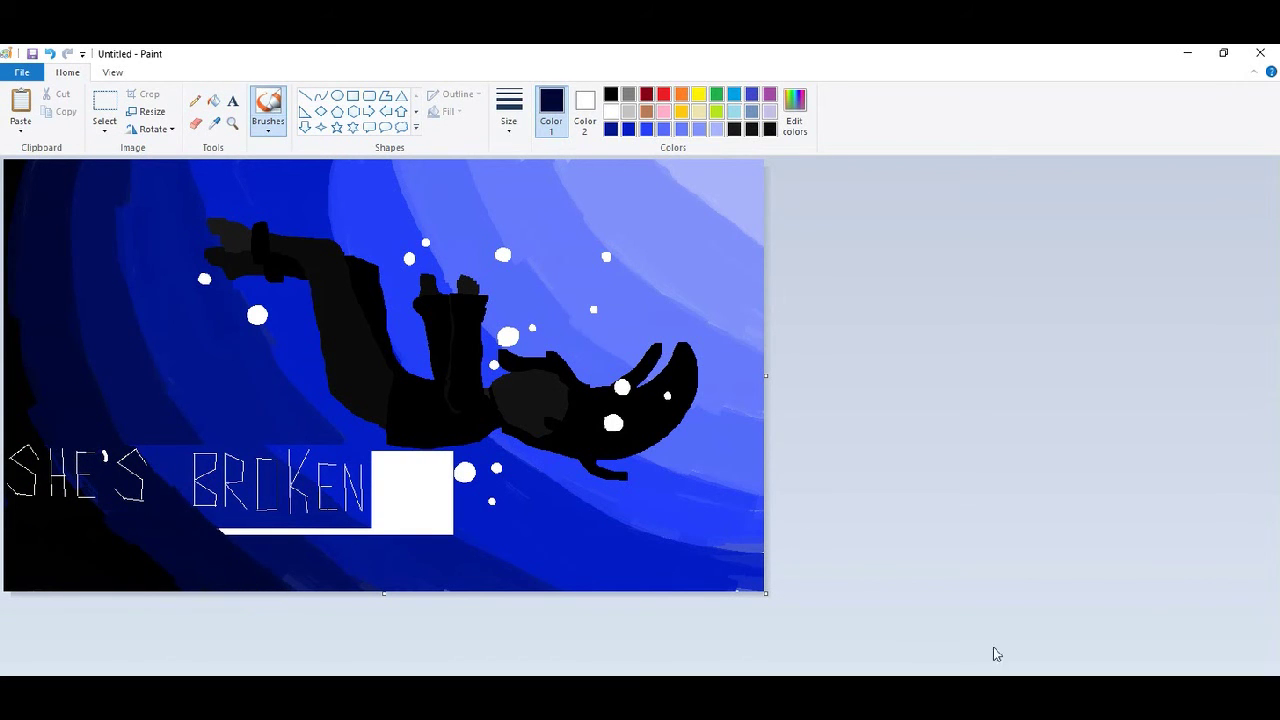
- Fill the leftover white block and the mismatched background around the O with sampled dark blue
left_click(213, 101)
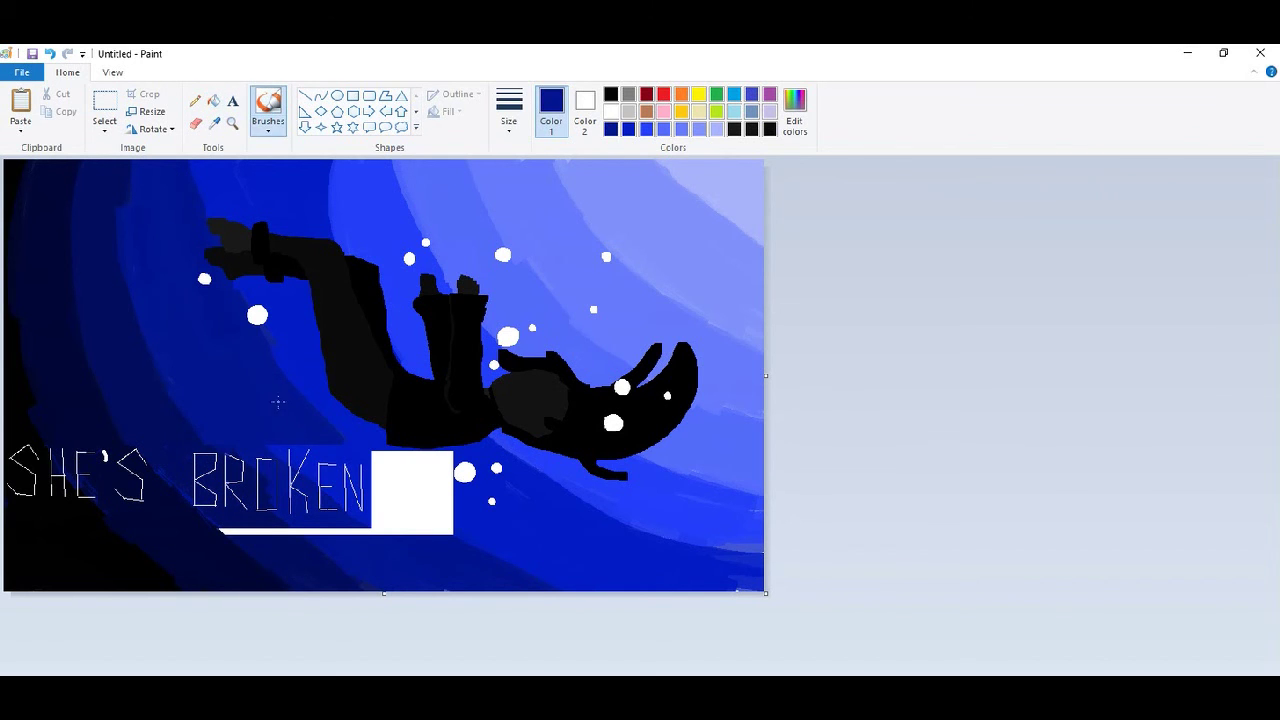
scroll(807, 638, "up", 1)
scroll(807, 638, "down", 5)
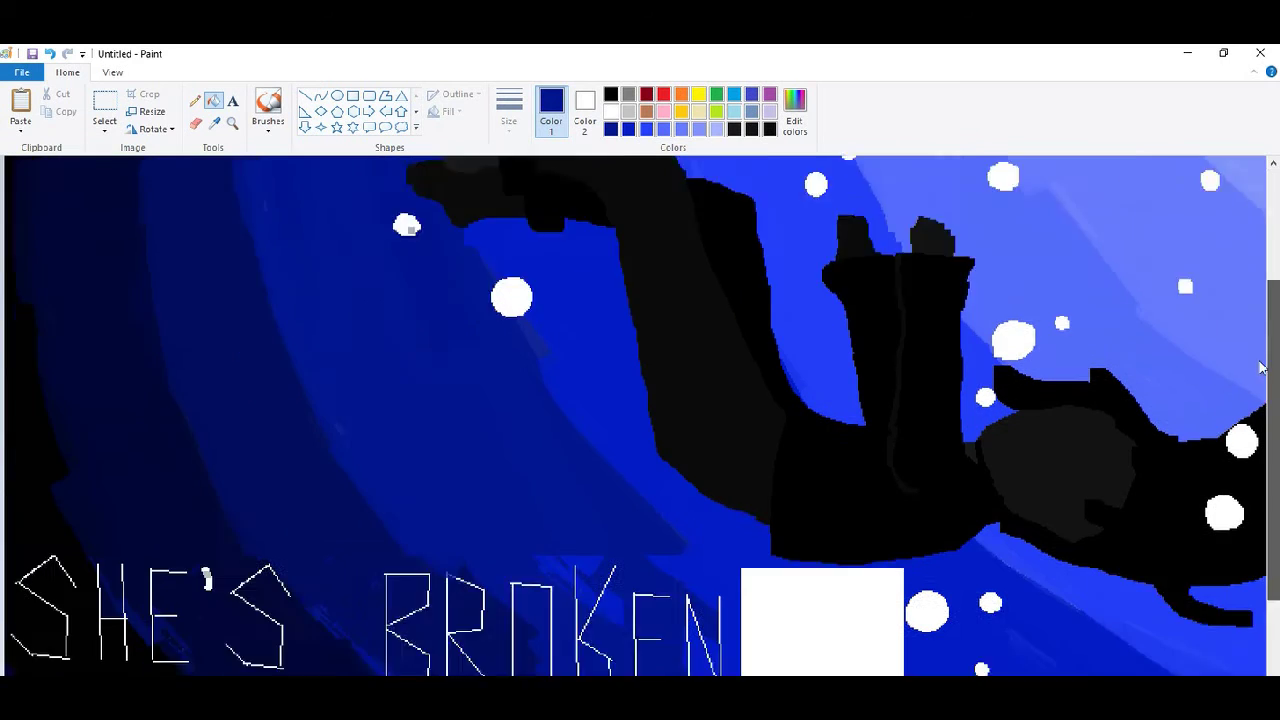
left_click(512, 582)
key("ctrl+z")
left_click(214, 123)
left_click(520, 595)
left_click(212, 104)
left_click(519, 571)
- Brush blue over the patches around and below BROKEN to restore the background bands
left_click(264, 99)
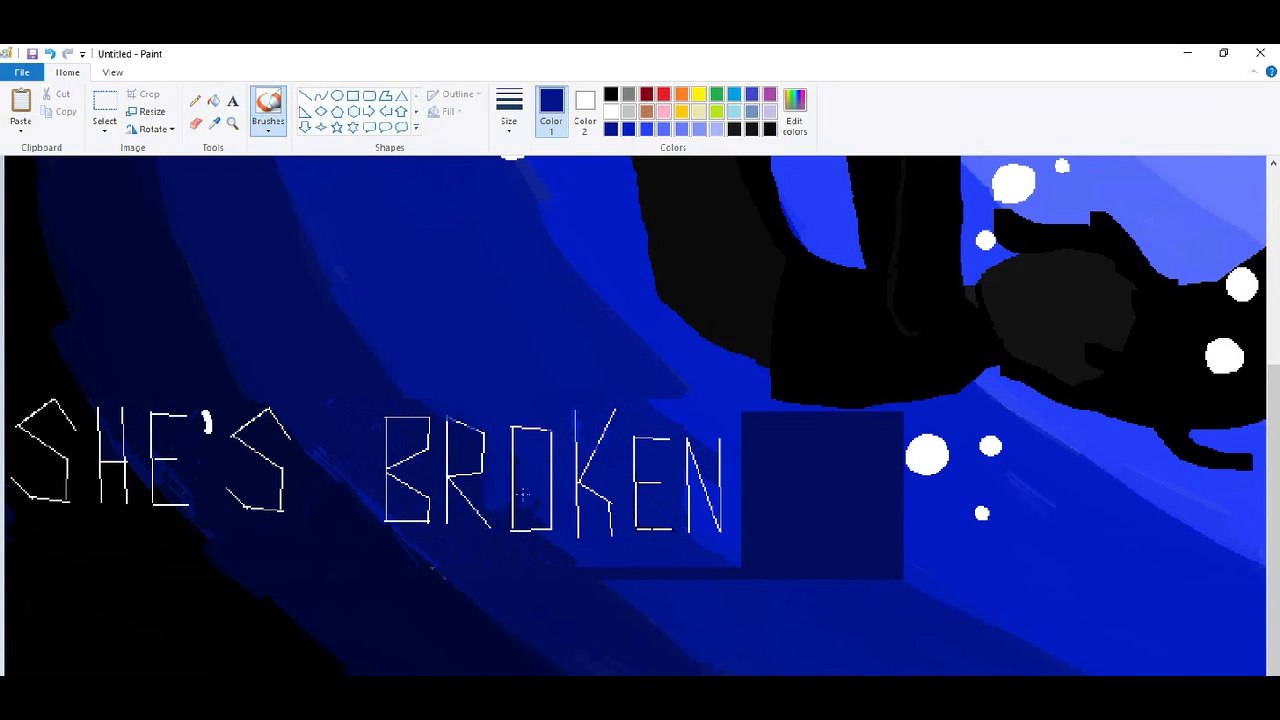
left_click_drag(459, 445, 476, 440)
left_click_drag(540, 538, 655, 635)
left_click_drag(610, 572, 735, 545)
left_click_drag(712, 500, 800, 565)
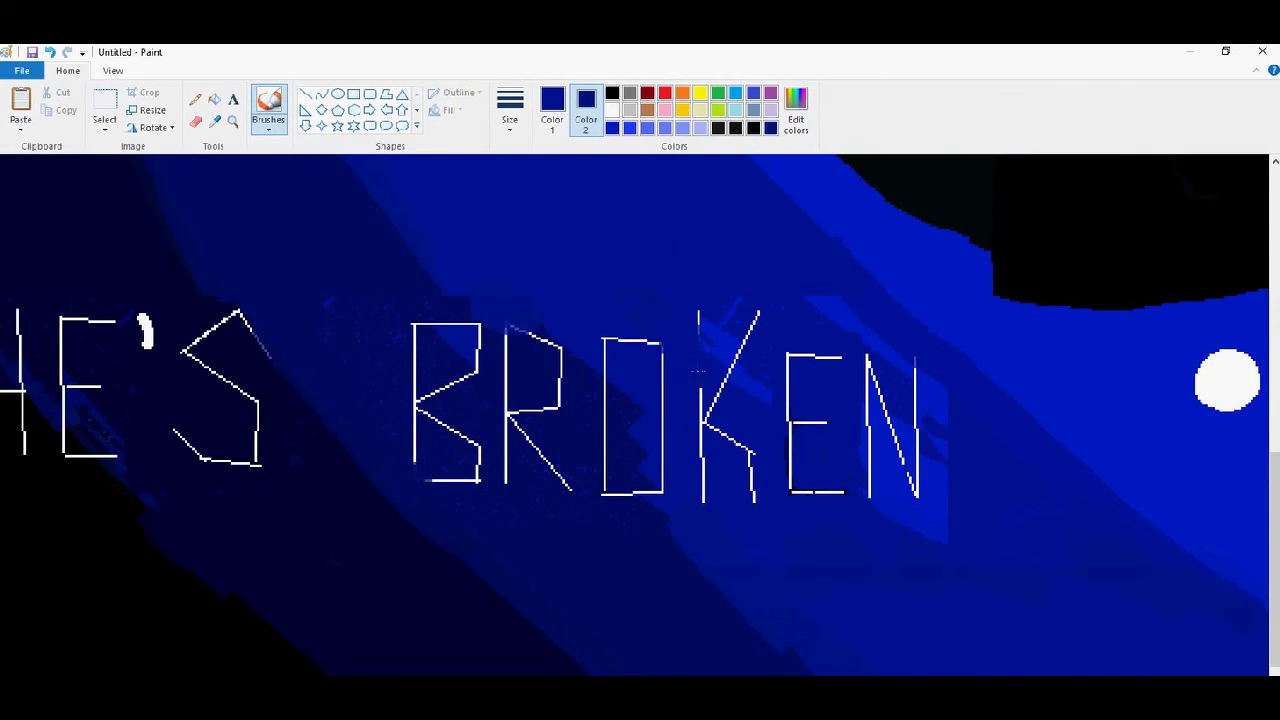
- Recolour the lighter background patches around the N with matching blue using pencil and fill
left_click(195, 99)
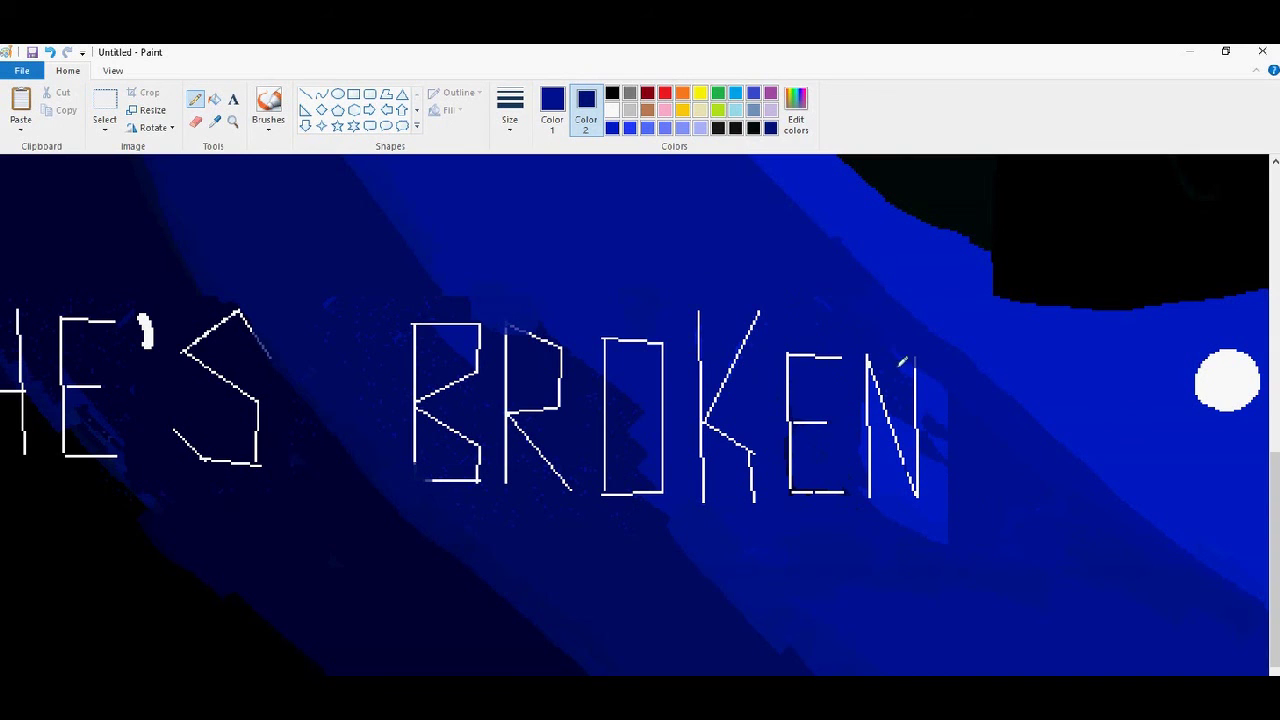
left_click(214, 99)
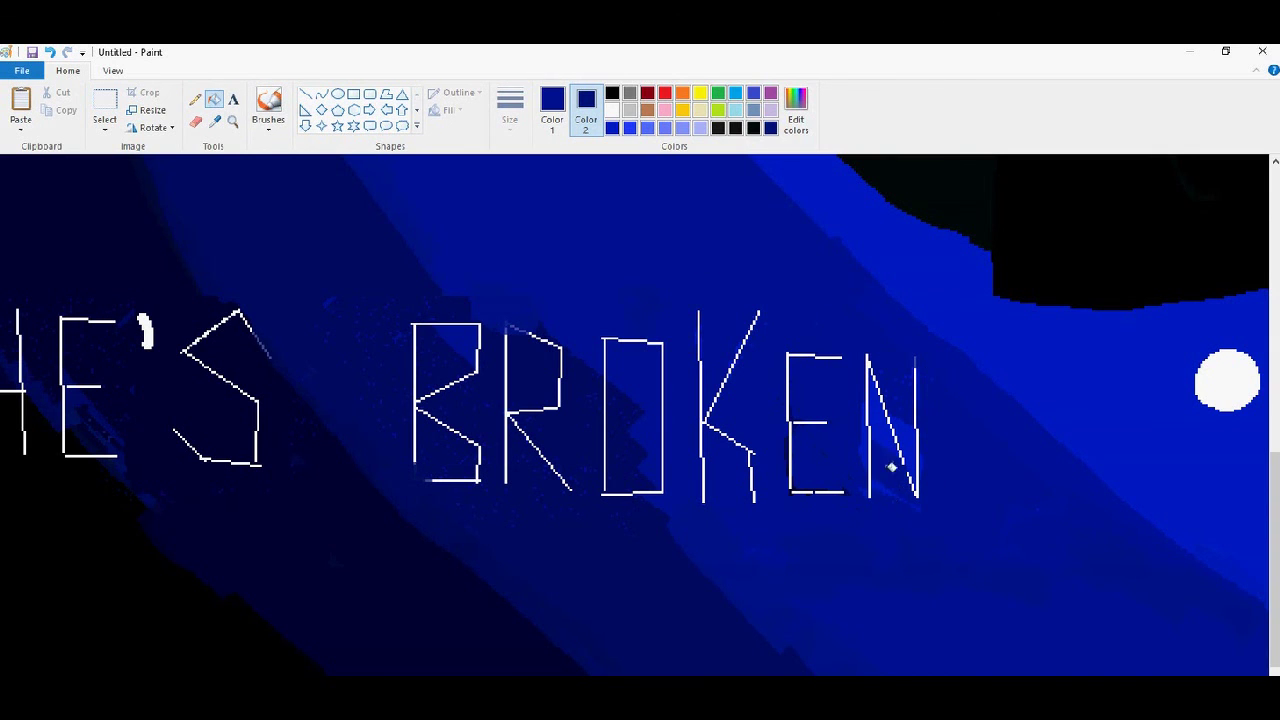
left_click_drag(1226, 684, 1215, 684)
- Select the Line tool with white as the primary colour
left_click(306, 94)
left_click(552, 108)
left_click(613, 110)
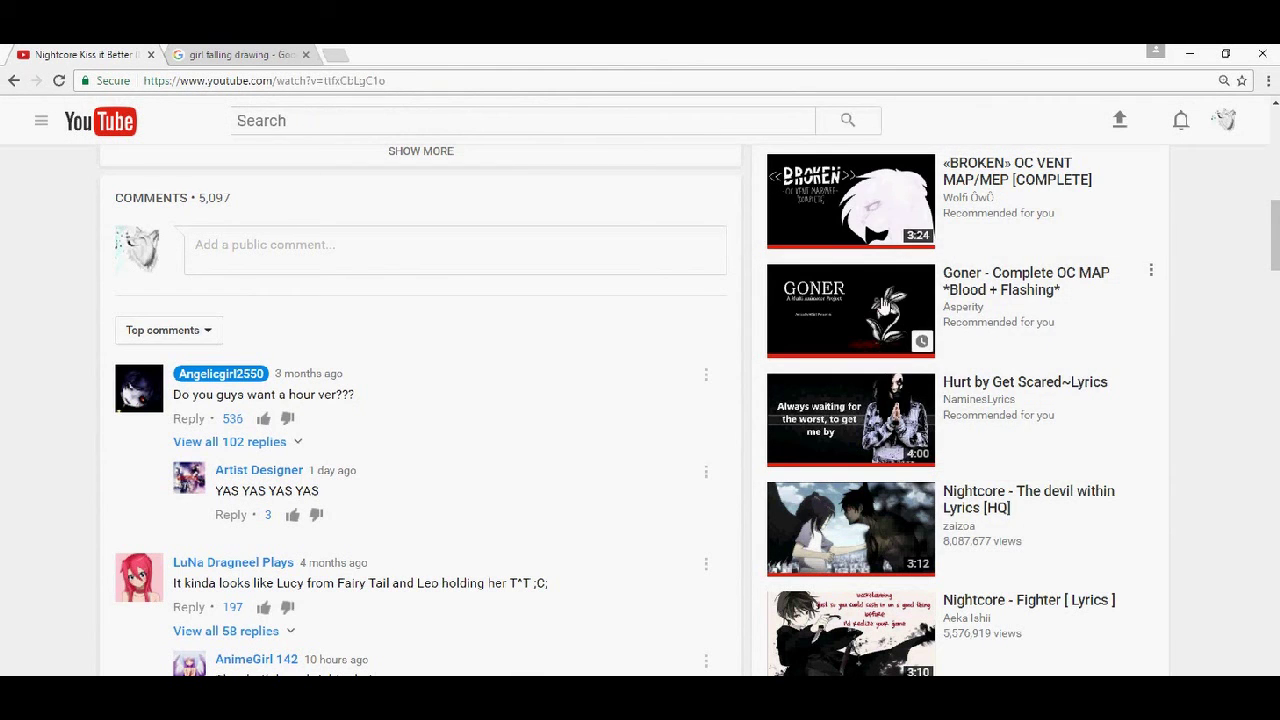
left_click(885, 300)
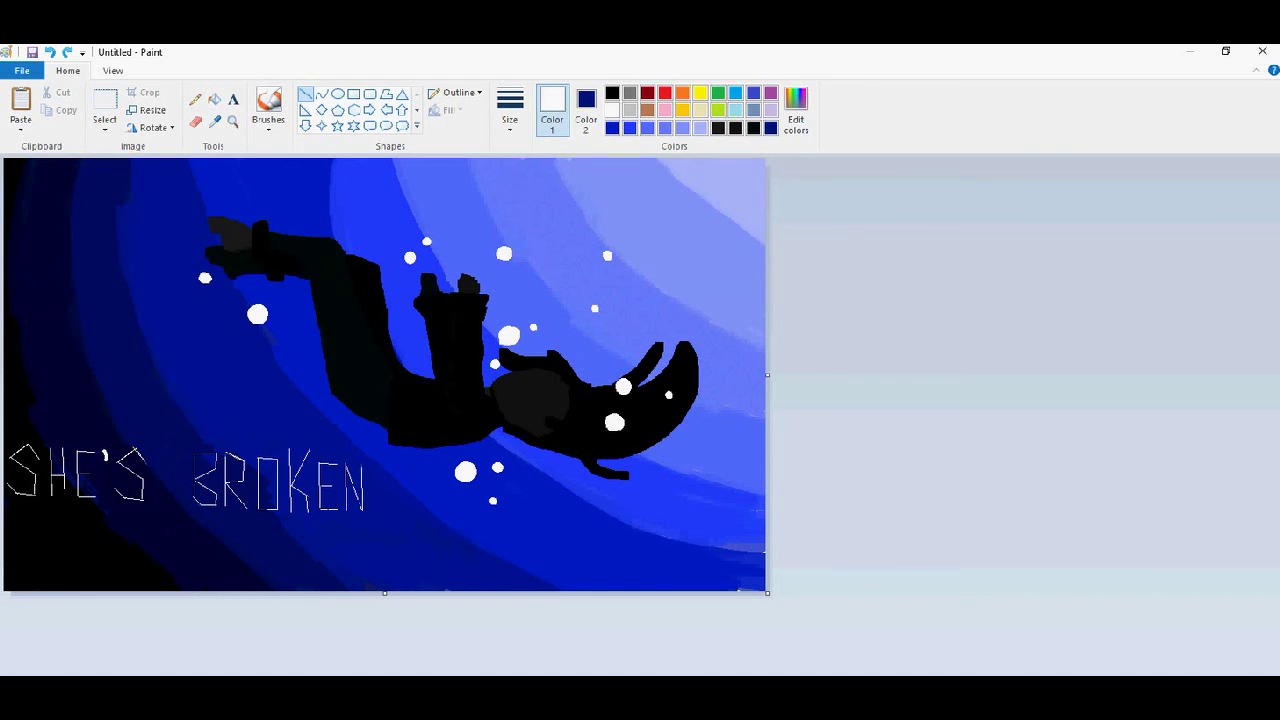
- Draw a small white B from straight lines just below the S of SHE'S to start a second caption line
left_click_drag(1196, 690, 1222, 690)
left_click_drag(1275, 250, 1275, 610)
left_click_drag(70, 423, 70, 360)
mouse_move(70, 360)
left_mouse_down()
mouse_move(100, 369)
mouse_move(109, 420)
left_mouse_up()
key("ctrl+z")
left_click_drag(109, 420, 70, 423)
- Draw a small white E from straight lines beside the B, undoing the strokes that go wrong
mouse_move(148, 394)
left_mouse_down()
mouse_move(126, 382)
mouse_move(137, 411)
mouse_move(104, 422)
left_mouse_up()
key("ctrl+z")
key("ctrl+z")
key("ctrl+z")
key("ctrl+z")
mouse_move(120, 362)
left_mouse_down()
mouse_move(120, 420)
mouse_move(148, 364)
left_mouse_up()
left_click_drag(130, 420, 158, 420)
- Continue the word BECAUSE with the letters C, A and U in thin white straight lines
mouse_move(168, 362)
left_mouse_down()
mouse_move(180, 416)
mouse_move(215, 420)
mouse_move(227, 342)
mouse_move(266, 416)
left_mouse_up()
mouse_move(231, 391)
left_mouse_down()
mouse_move(260, 371)
mouse_move(238, 369)
left_mouse_up()
right_click(231, 381)
left_click(227, 386)
right_click(213, 368)
left_click(246, 364)
left_click_drag(228, 387, 303, 411)
left_click(314, 390)
- Draw the S after the U, undoing misplaced strokes, and adjust its position with a free-form selection
mouse_move(297, 336)
left_mouse_down()
mouse_move(303, 410)
mouse_move(327, 367)
mouse_move(307, 351)
left_mouse_up()
mouse_move(307, 351)
left_mouse_down()
mouse_move(330, 373)
mouse_move(313, 403)
mouse_move(337, 398)
mouse_move(337, 413)
mouse_move(250, 345)
left_mouse_up()
key("ctrl+z")
key("ctrl+z")
key("ctrl+z")
left_click(105, 124)
left_click(129, 185)
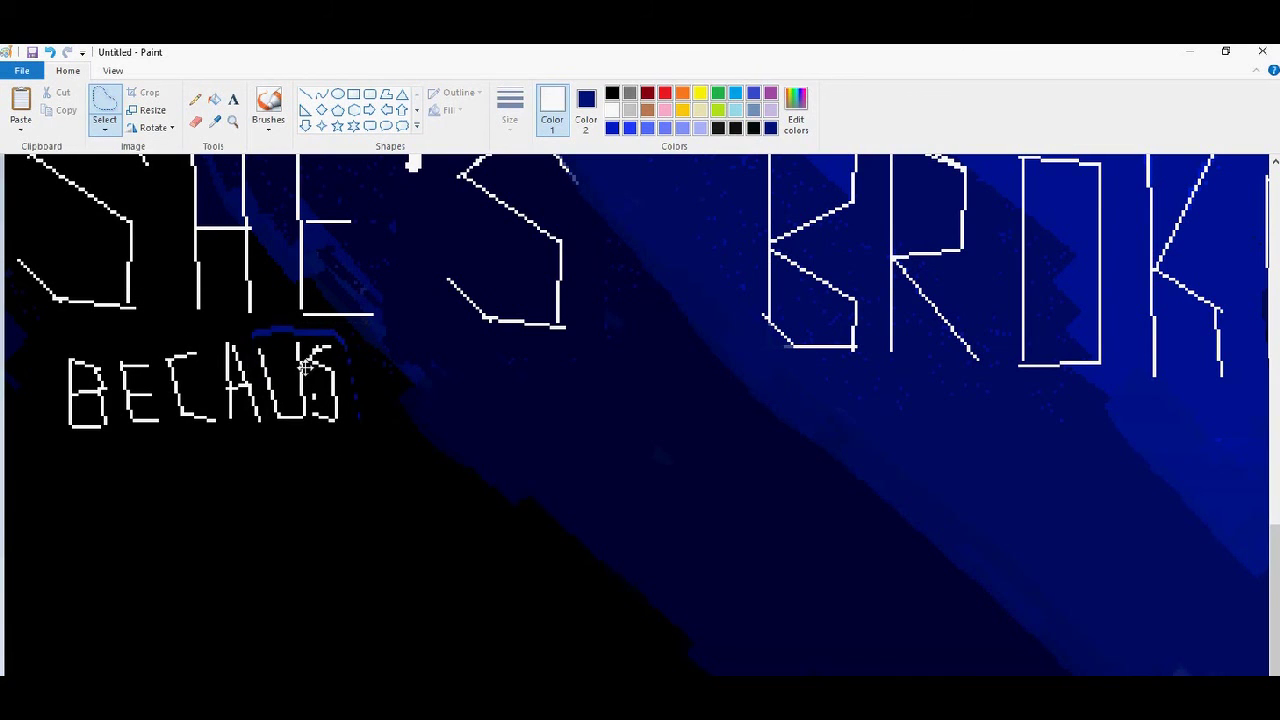
- Cover the blue marks around the S with black pencil and complete BECAUSE with a white straight-line E
left_click(195, 99)
left_click(612, 93)
left_click(305, 93)
left_click(612, 110)
left_click_drag(350, 424, 349, 348)
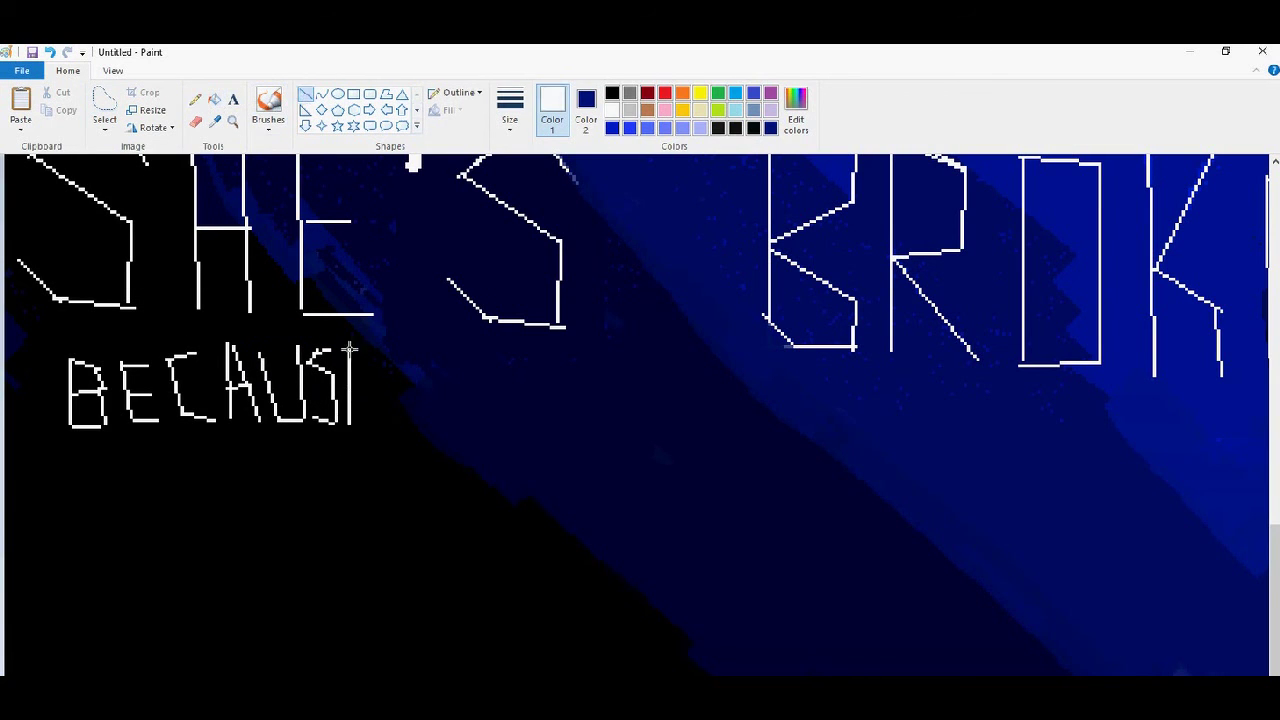
left_click_drag(381, 388, 350, 388)
left_click_drag(350, 425, 385, 425)
- Letter the word SHE in white straight lines on the same row after BECAUSE
left_click_drag(461, 356, 435, 370)
mouse_move(435, 370)
left_mouse_down()
mouse_move(436, 395)
mouse_move(467, 402)
left_mouse_up()
mouse_move(487, 360)
left_mouse_down()
mouse_move(487, 434)
mouse_move(521, 436)
left_mouse_up()
left_click_drag(488, 404, 520, 404)
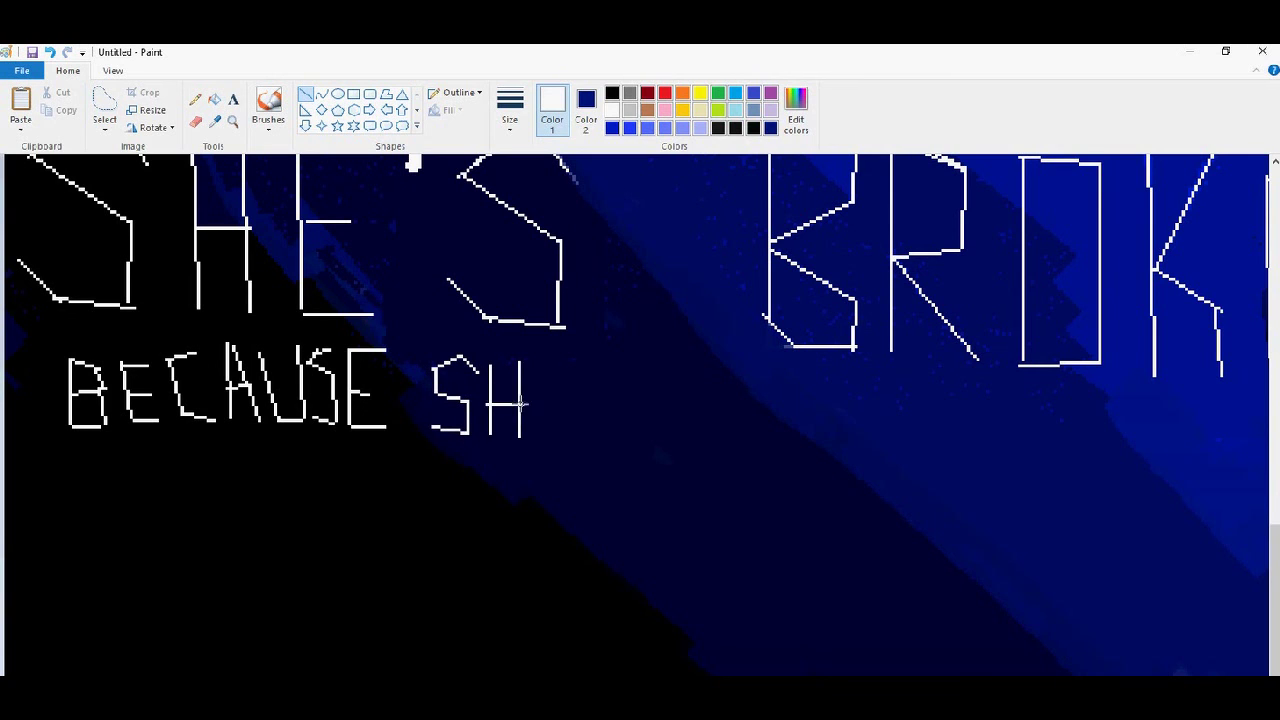
left_click_drag(582, 366, 549, 366)
- Begin the word BELIEVED after SHE with the letters B, E and L in white straight lines
mouse_move(634, 438)
left_mouse_down()
mouse_move(634, 364)
mouse_move(671, 405)
left_mouse_up()
left_click_drag(634, 444, 671, 440)
mouse_move(694, 364)
left_mouse_down()
mouse_move(694, 444)
mouse_move(716, 406)
left_mouse_up()
left_click_drag(694, 367, 720, 367)
left_click_drag(694, 444, 735, 444)
left_click_drag(742, 368, 742, 447)
- Complete BELIEVED with the letters I, E, V, E and D in white straight lines
mouse_move(801, 370)
left_mouse_down()
mouse_move(797, 446)
mouse_move(853, 371)
mouse_move(883, 379)
mouse_move(918, 449)
left_mouse_up()
right_click(799, 456)
left_click(834, 425)
mouse_move(942, 376)
left_mouse_down()
mouse_move(922, 449)
mouse_move(958, 375)
mouse_move(983, 375)
mouse_move(1013, 455)
mouse_move(1009, 374)
left_mouse_up()
right_click(1011, 374)
left_click(1042, 390)
right_click(1008, 371)
left_click(987, 471)
mouse_move(1005, 458)
left_mouse_down()
mouse_move(1010, 373)
mouse_move(1043, 447)
left_mouse_up()
left_click_drag(1008, 460, 1043, 446)
scroll(1132, 622, "down", 1)
scroll(712, 652, "down", 1)
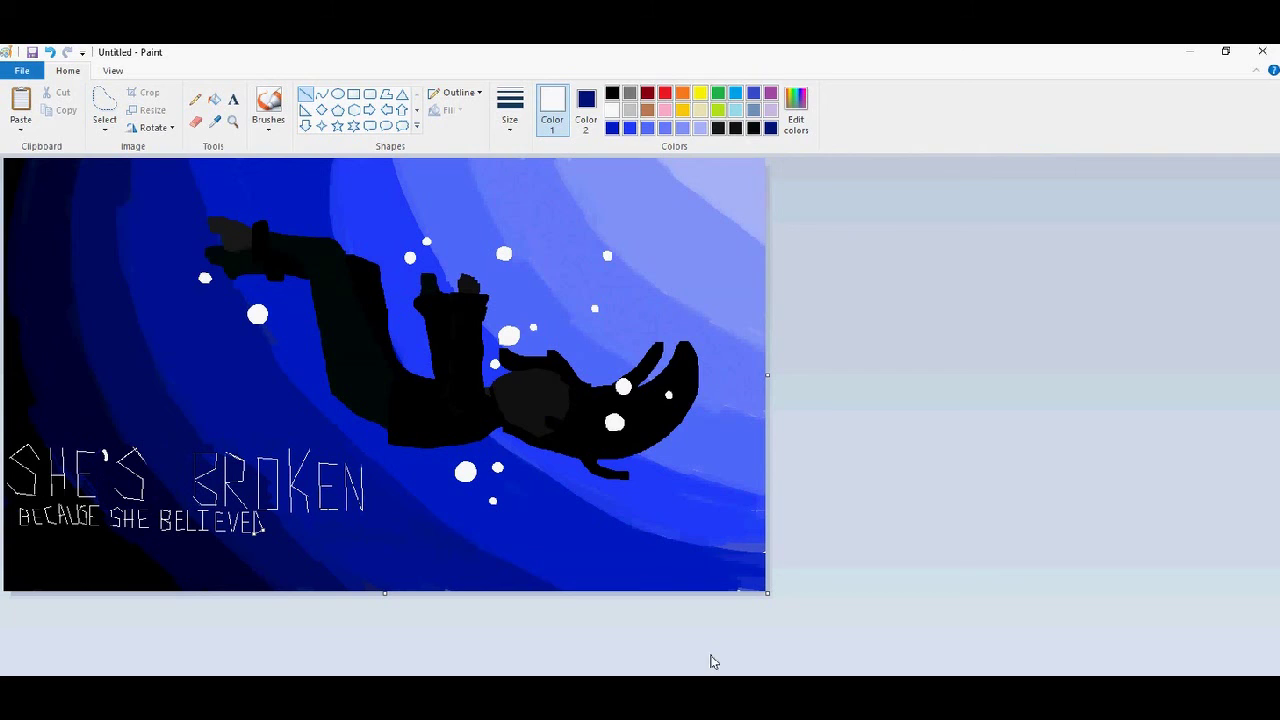